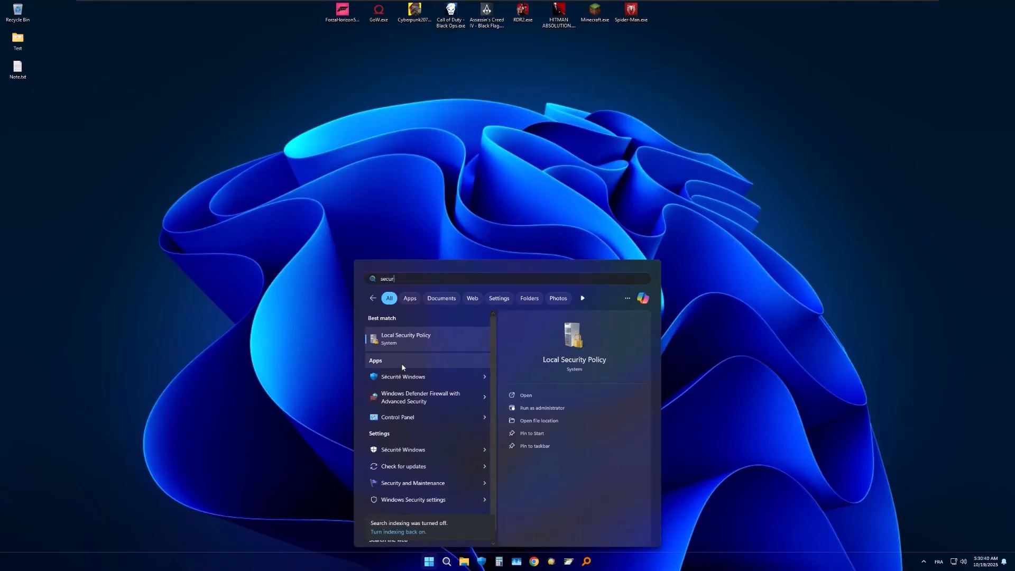
# - Open Sécurité Windows and go to the management settings for virus and threat protection (Protection contre les virus et menaces)
pyautogui.click(402, 377)
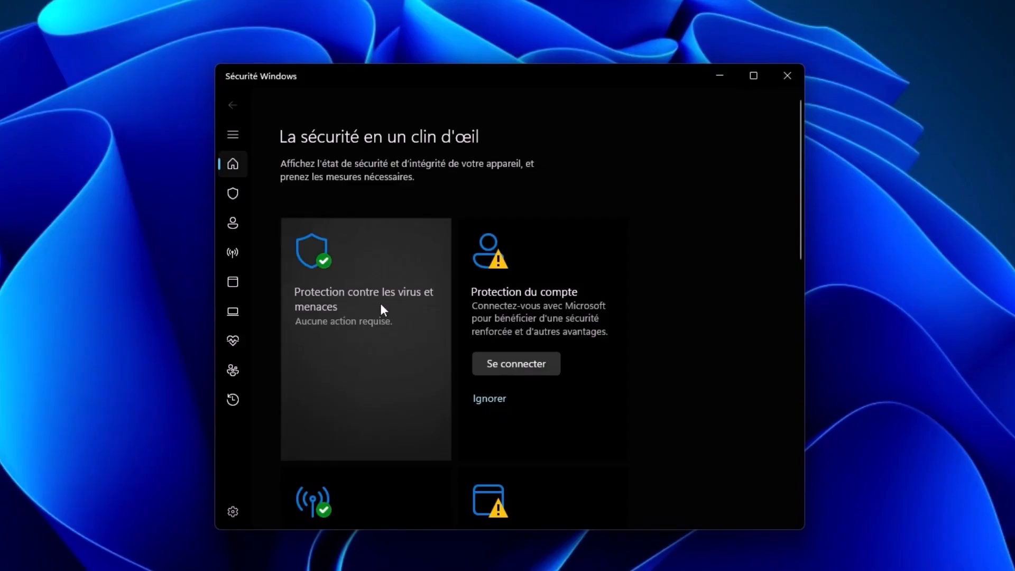
pyautogui.click(359, 305)
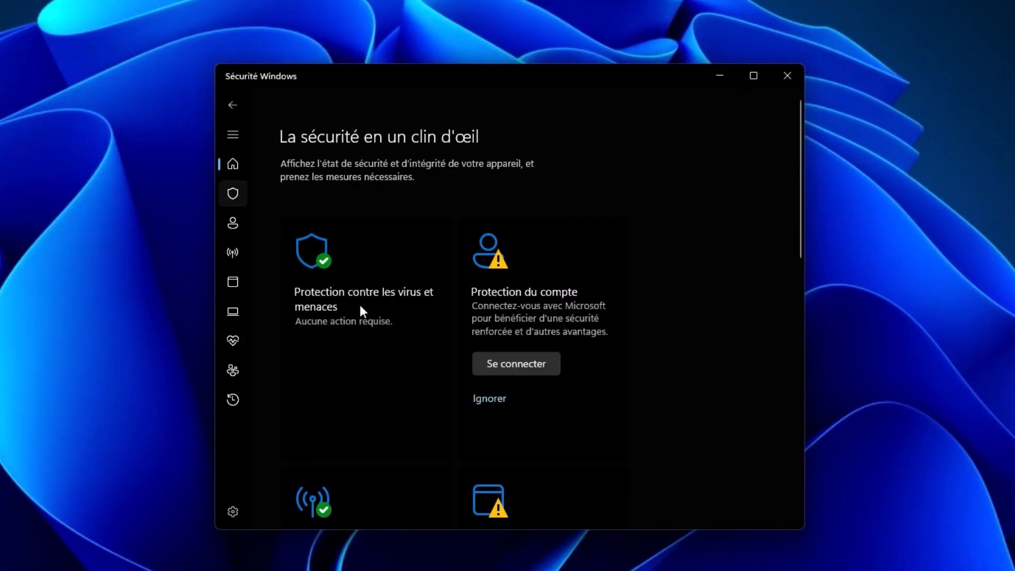
pyautogui.scroll(-3, 479, 288)
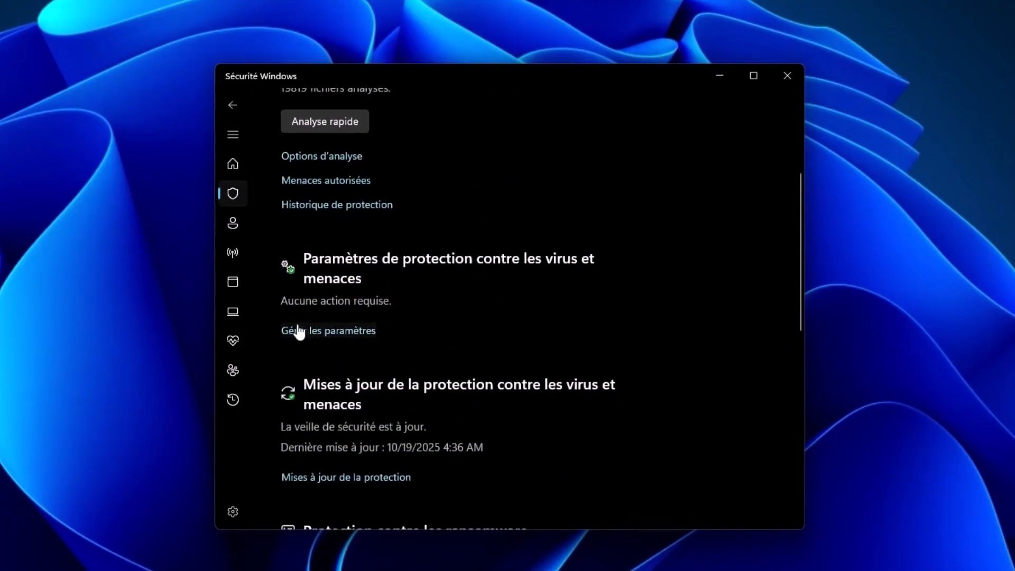
pyautogui.scroll(3, 336, 337)
pyautogui.click(337, 334)
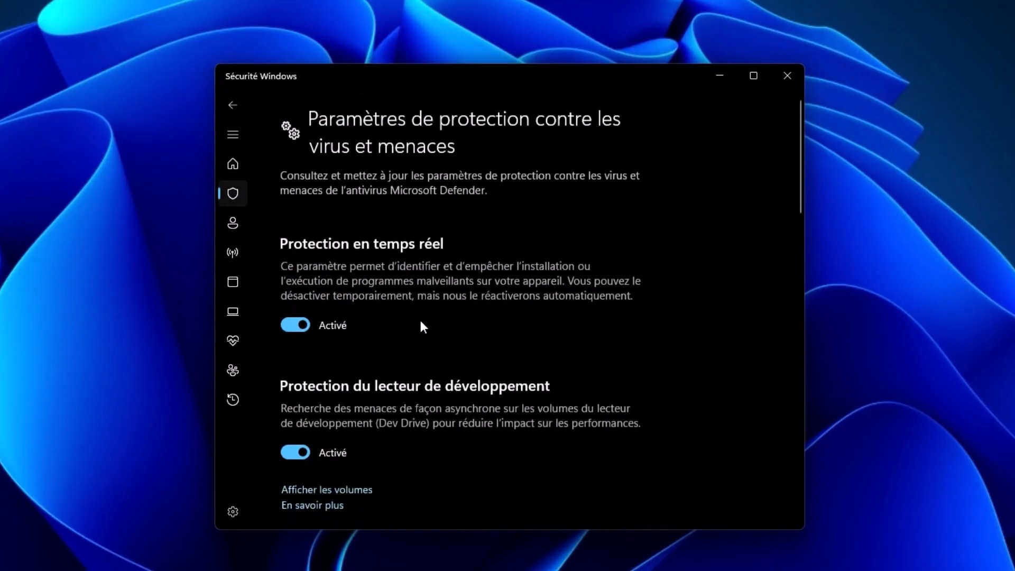
# - Turn off real-time protection (Protection en temps réel) and approve the elevation request
pyautogui.scroll(-1, 412, 325)
pyautogui.click(303, 261)
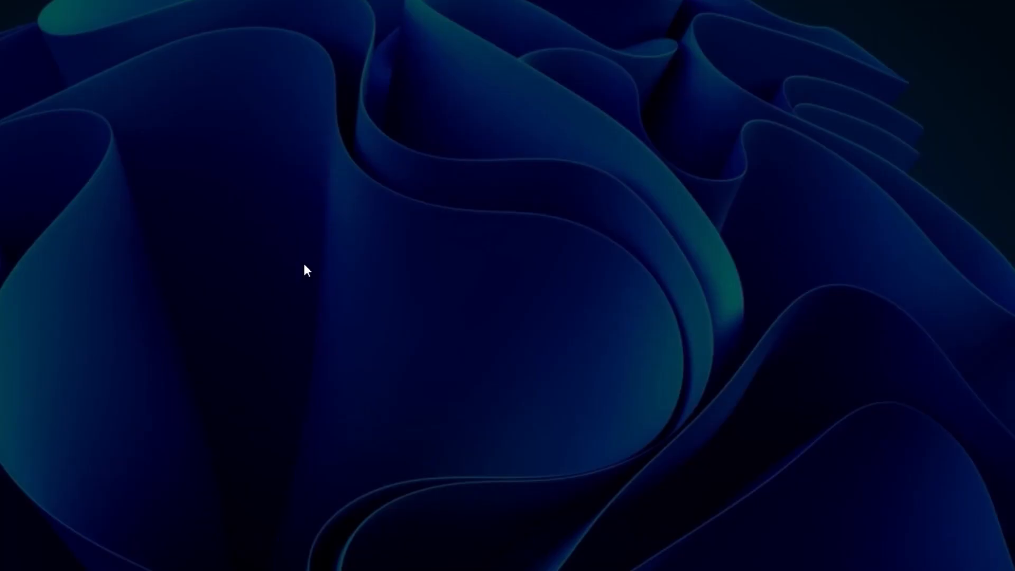
pyautogui.click(400, 380)
# - Turn off cloud protection (Protection dans le cloud) and automatic sample submission (Envoi automatique d'un échantillon)
pyautogui.scroll(-6, 421, 366)
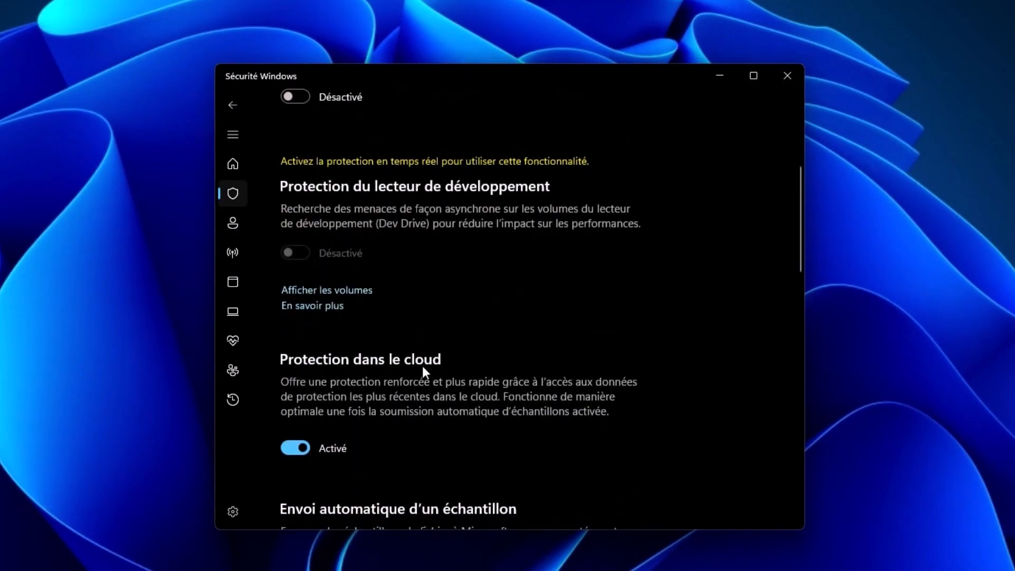
pyautogui.click(303, 316)
pyautogui.scroll(-5, 347, 334)
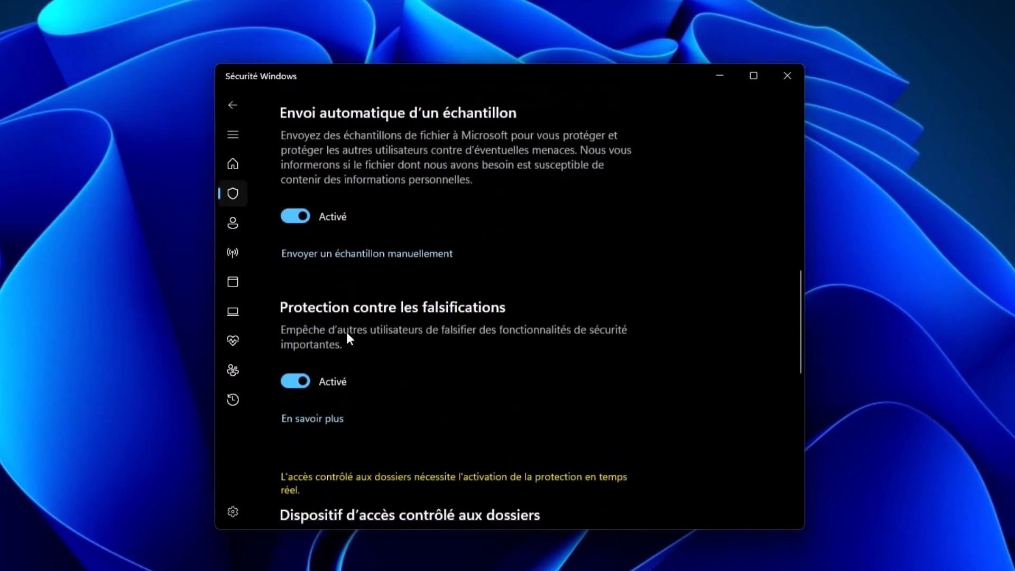
pyautogui.click(294, 176)
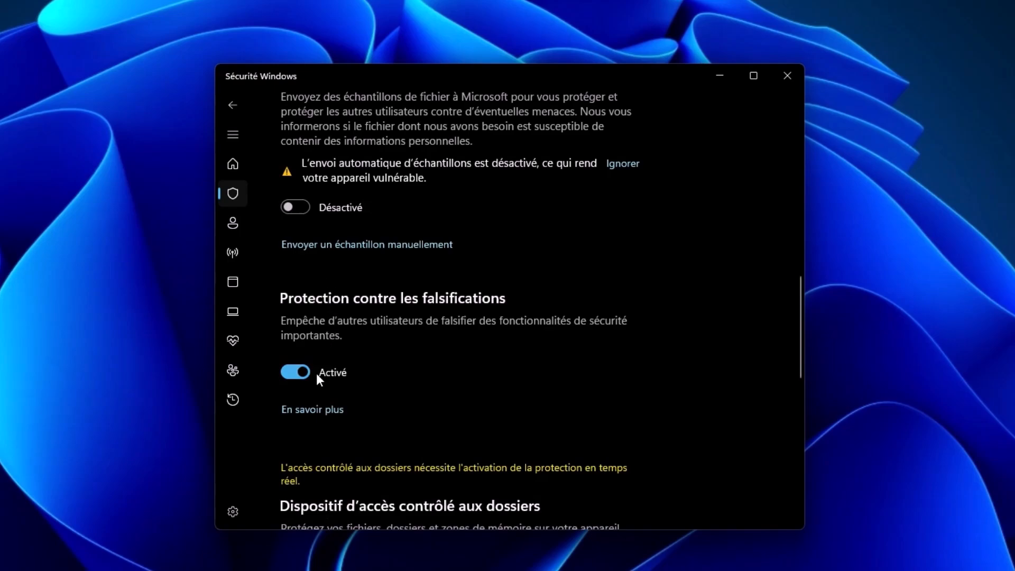
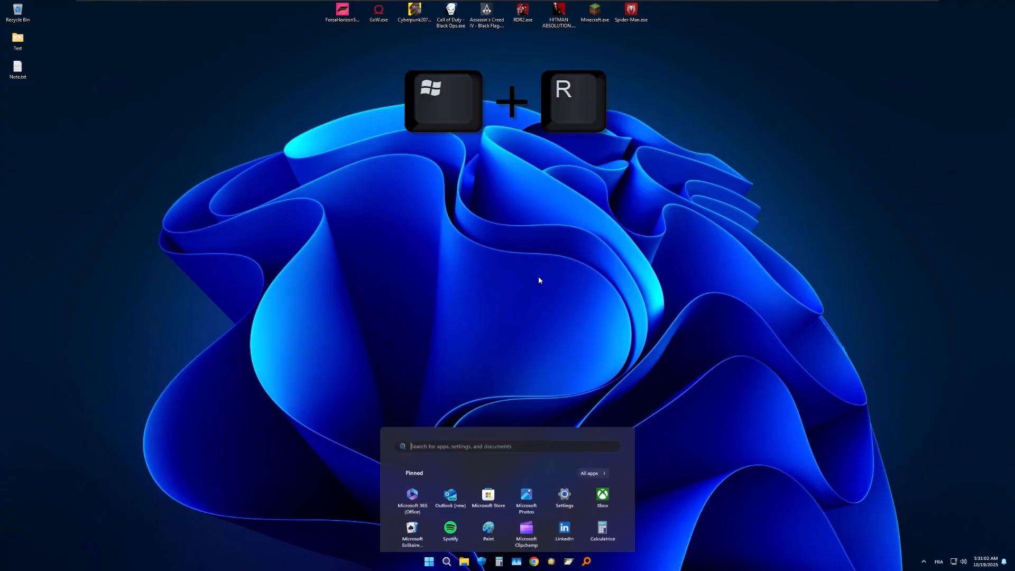
# - Find and open the Run dialog, move it to the middle of the desktop, and open the editing options of its Open field
pyautogui.write('run')
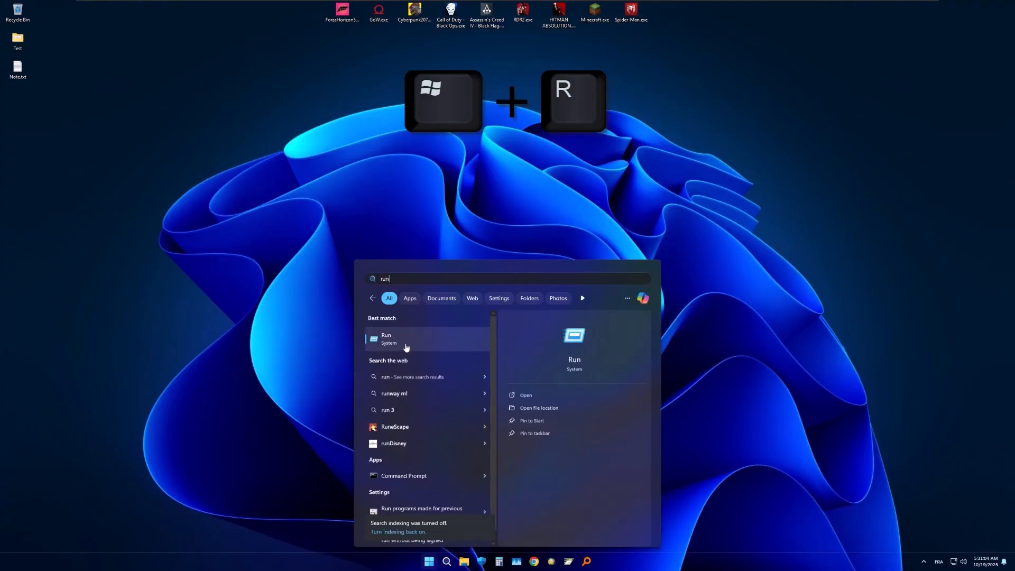
pyautogui.click(427, 338)
pyautogui.moveTo(92, 468); pyautogui.dragTo(520, 200)
pyautogui.rightClick(481, 241)
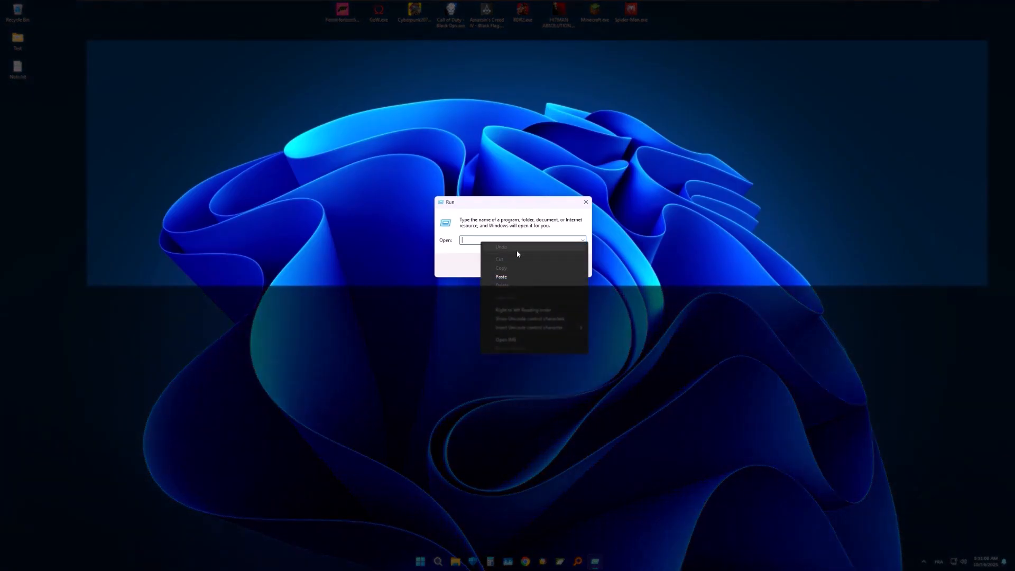
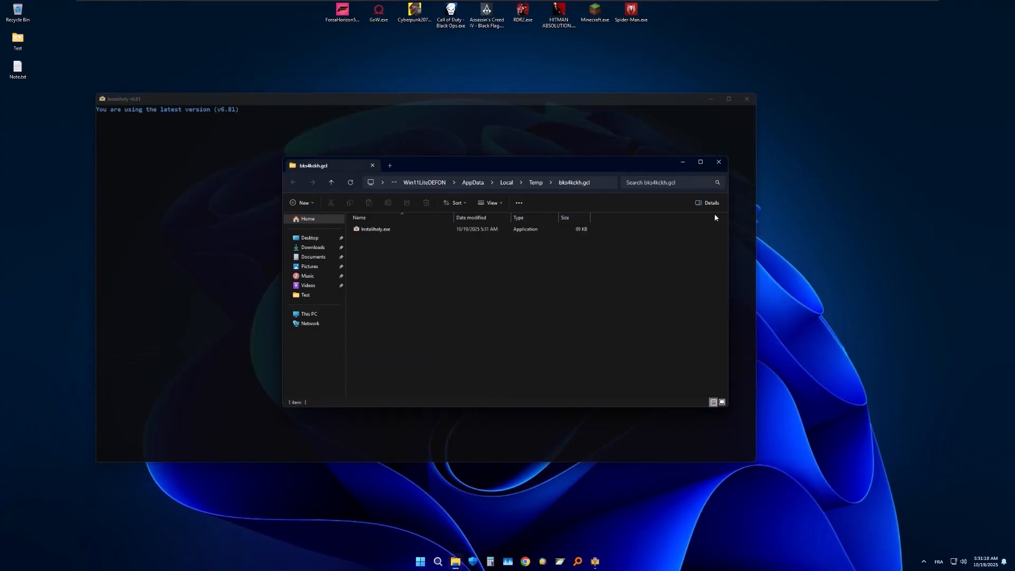
# - Close the temporary folder window and search the Instalihaly software list for "recovery"
pyautogui.click(713, 164)
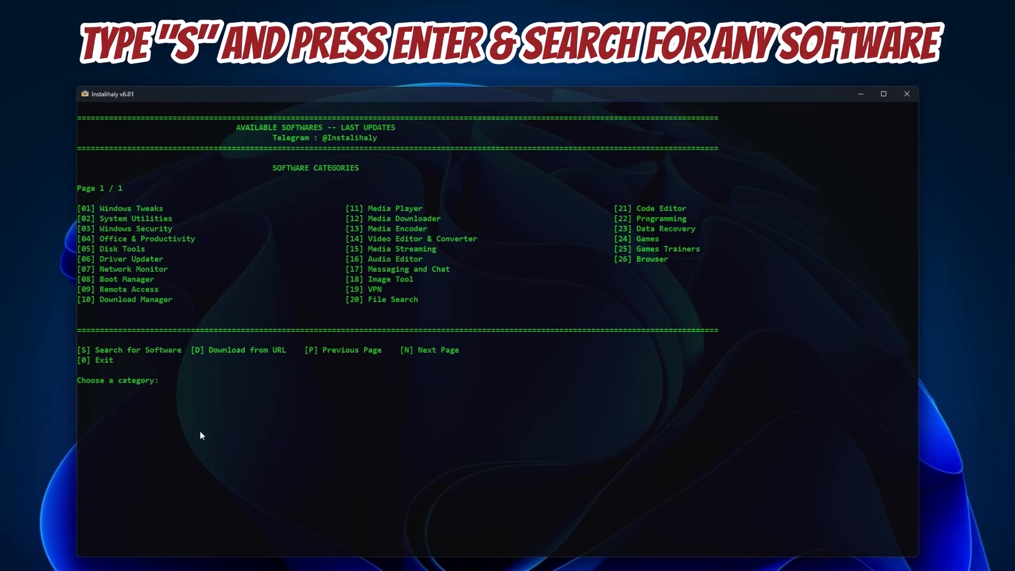
pyautogui.write('s')
pyautogui.press('Return')
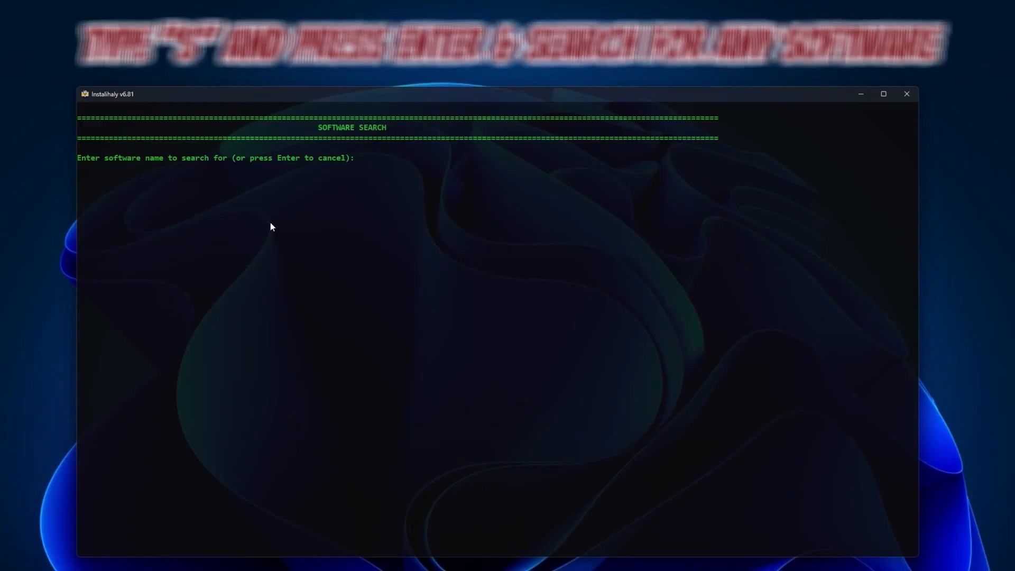
pyautogui.write('re')
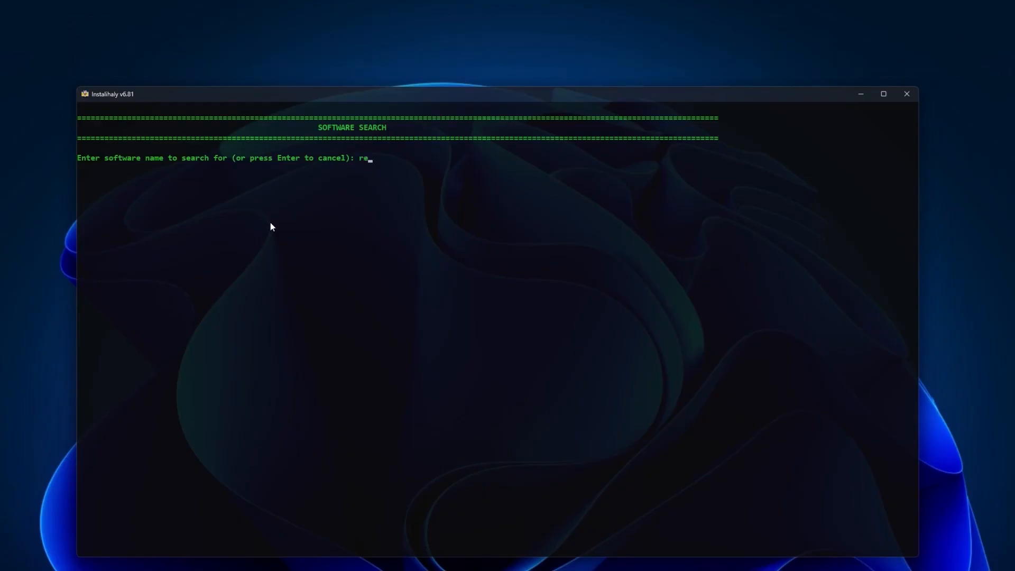
pyautogui.write('covery')
pyautogui.press('Return')
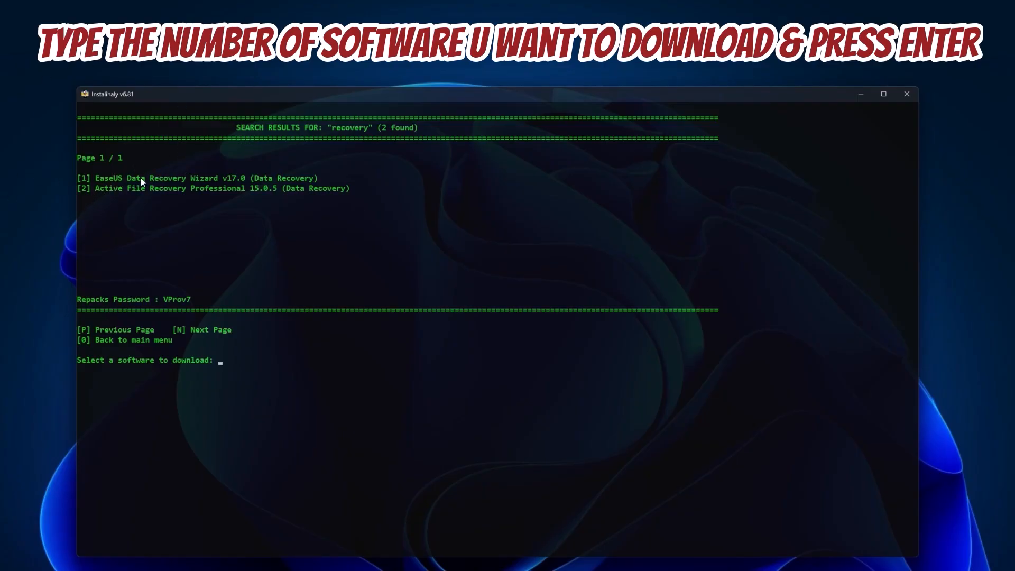
# - Download EaseUS Data Recovery Wizard v17.0, entry 1 in the search results
pyautogui.moveTo(111, 178); pyautogui.dragTo(151, 179)
pyautogui.write('1')
pyautogui.press('Return')
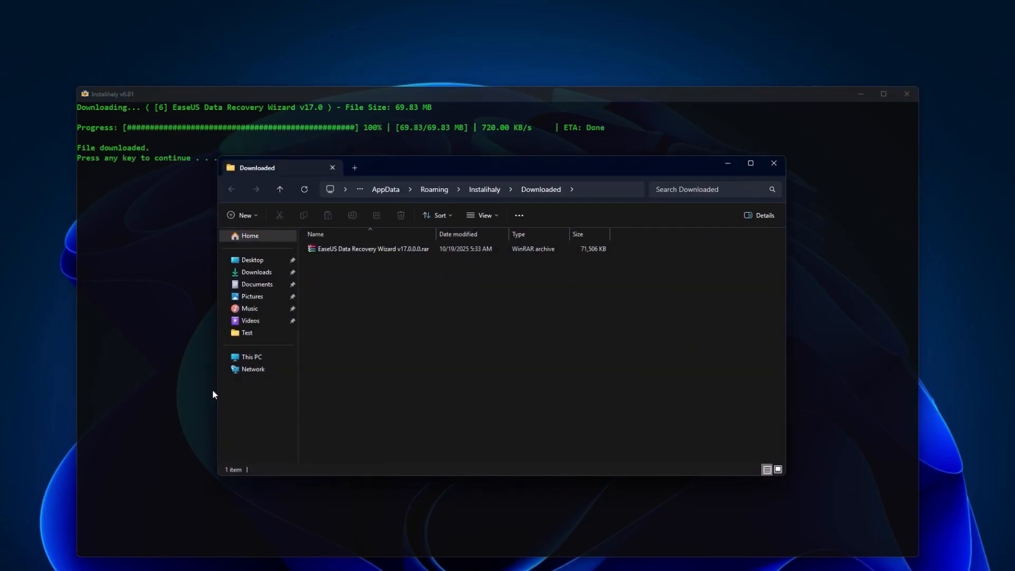
# - Open the downloaded EaseUS Data Recovery Wizard archive in WinRAR and enter the archive password
pyautogui.moveTo(487, 304); pyautogui.dragTo(412, 269)
pyautogui.doubleClick(397, 246)
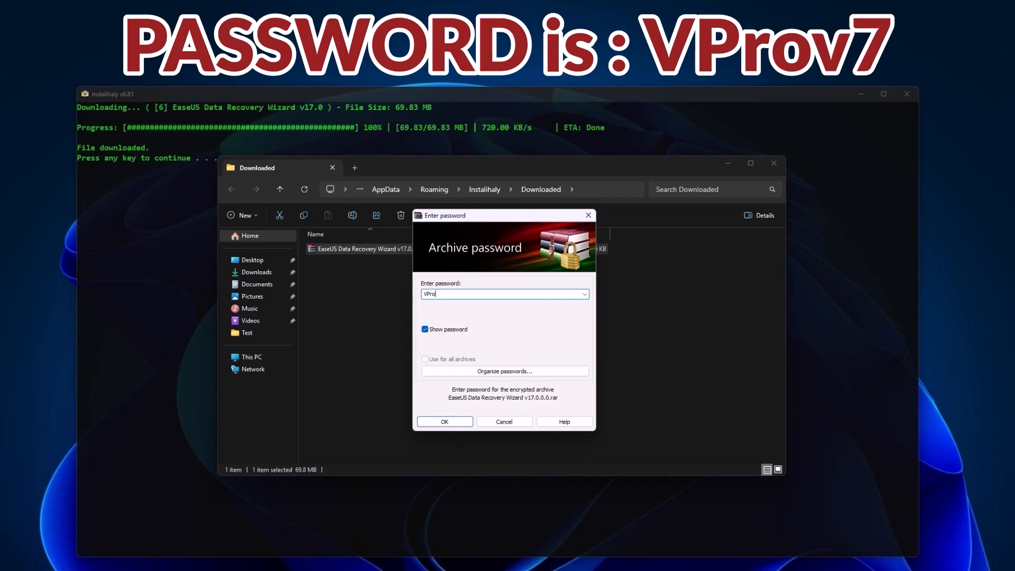
pyautogui.moveTo(456, 295); pyautogui.dragTo(427, 294)
pyautogui.click(433, 425)
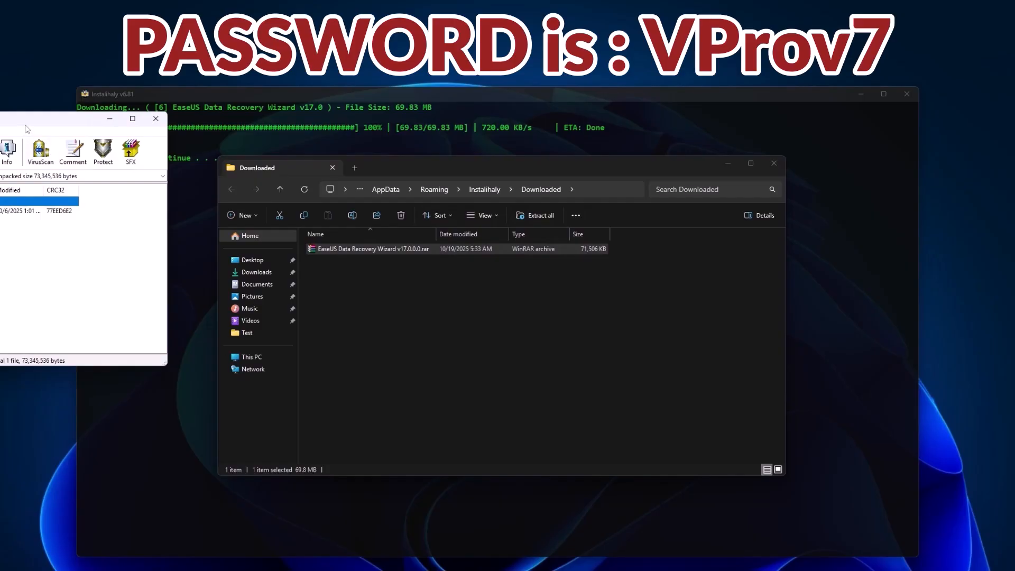
# - Bring the archive window into view to inspect its application file, and close the archive and the Downloaded folder
pyautogui.moveTo(24, 119); pyautogui.dragTo(595, 281)
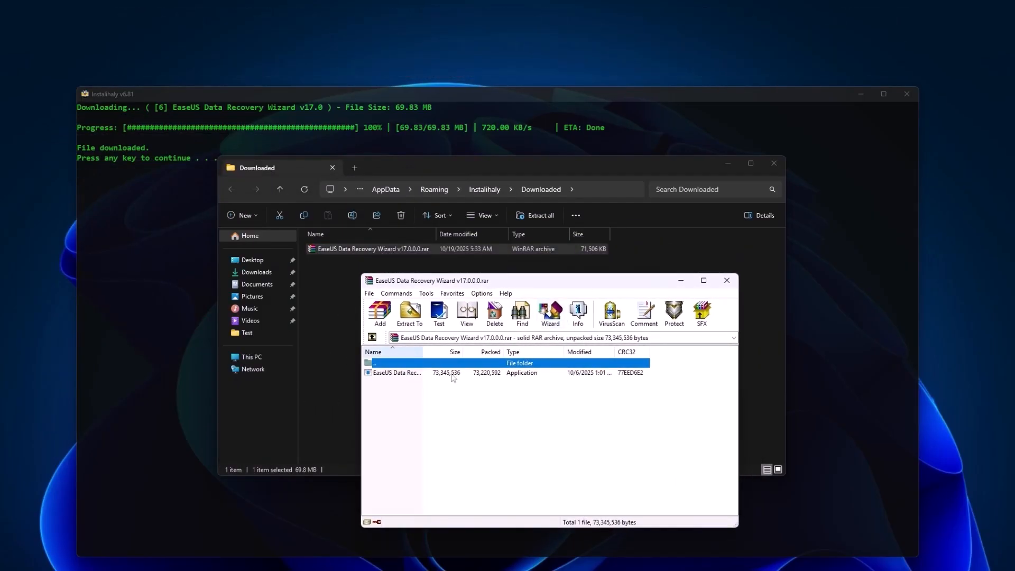
pyautogui.moveTo(400, 403)
pyautogui.mouseDown()
pyautogui.moveTo(431, 373)
pyautogui.moveTo(407, 373)
pyautogui.moveTo(472, 371)
pyautogui.moveTo(400, 403)
pyautogui.mouseUp()
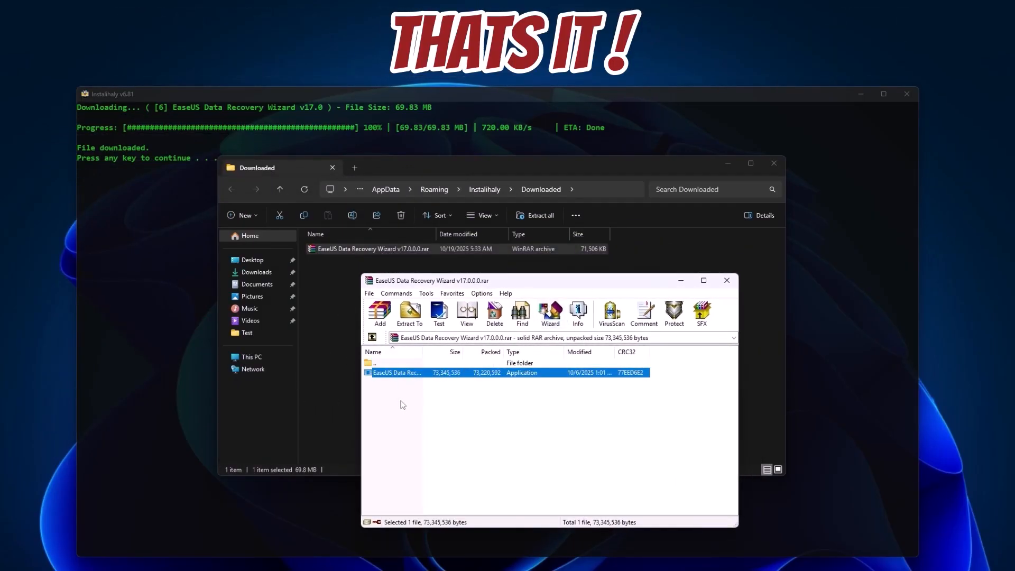
pyautogui.click(727, 280)
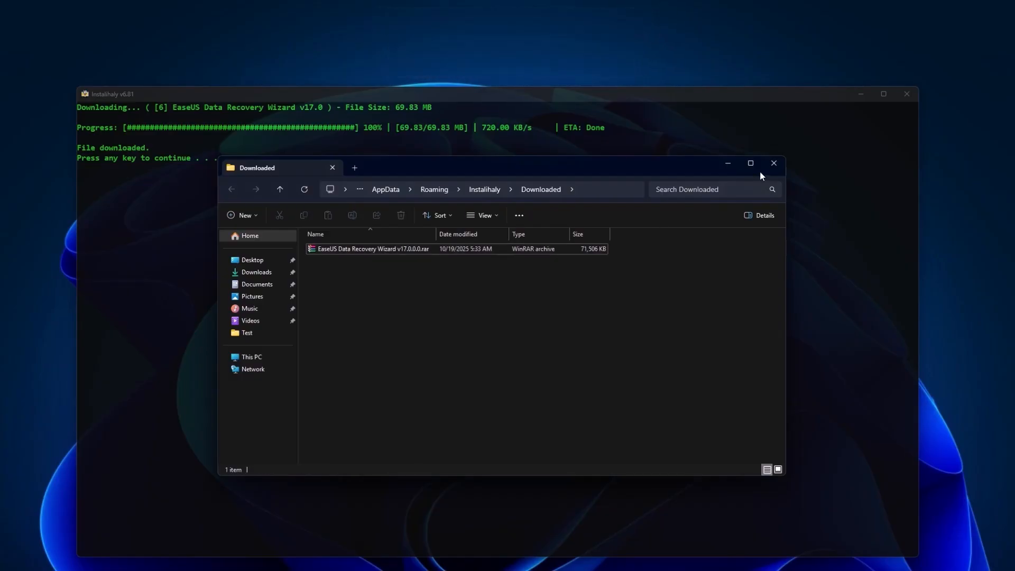
pyautogui.click(765, 164)
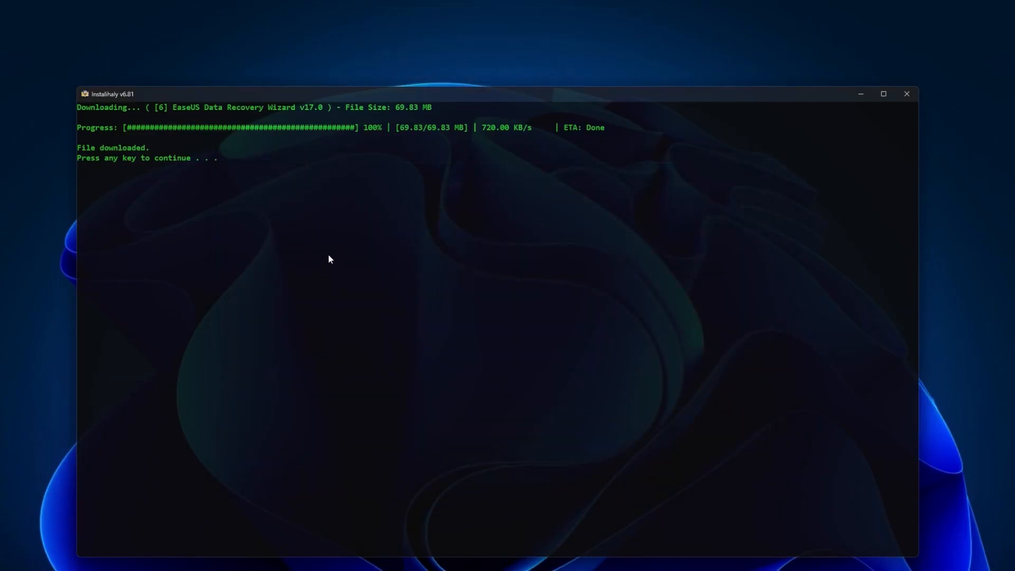
# - Return from the search results to the Instalihaly main menu and close the program
pyautogui.press('Return')
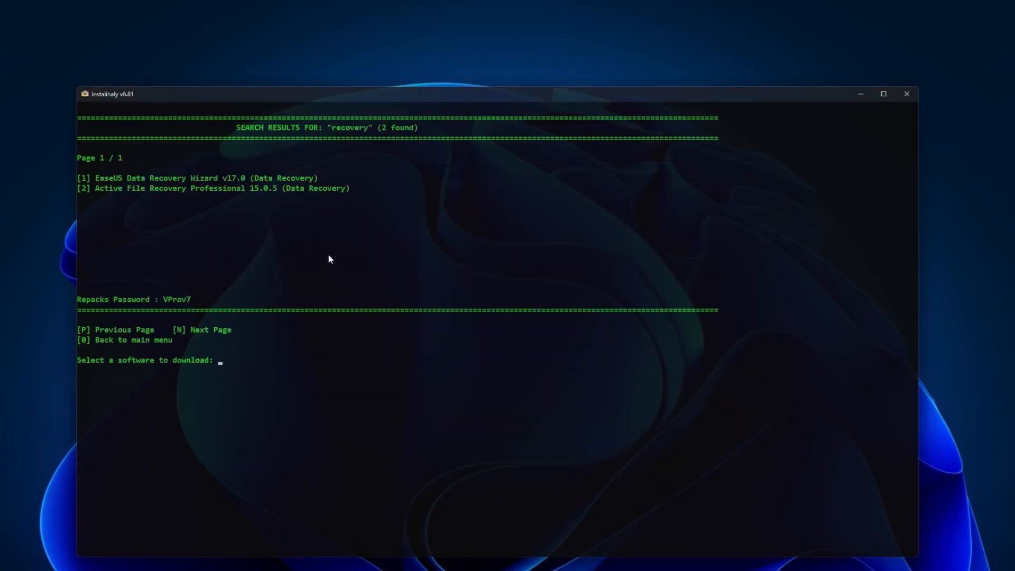
pyautogui.write('0')
pyautogui.press('Return')
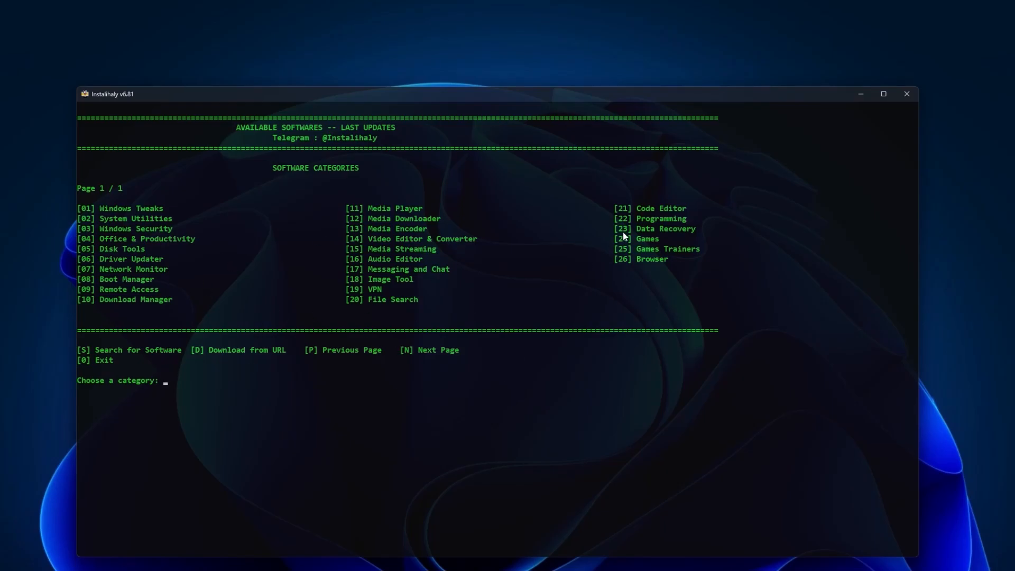
pyautogui.click(905, 94)
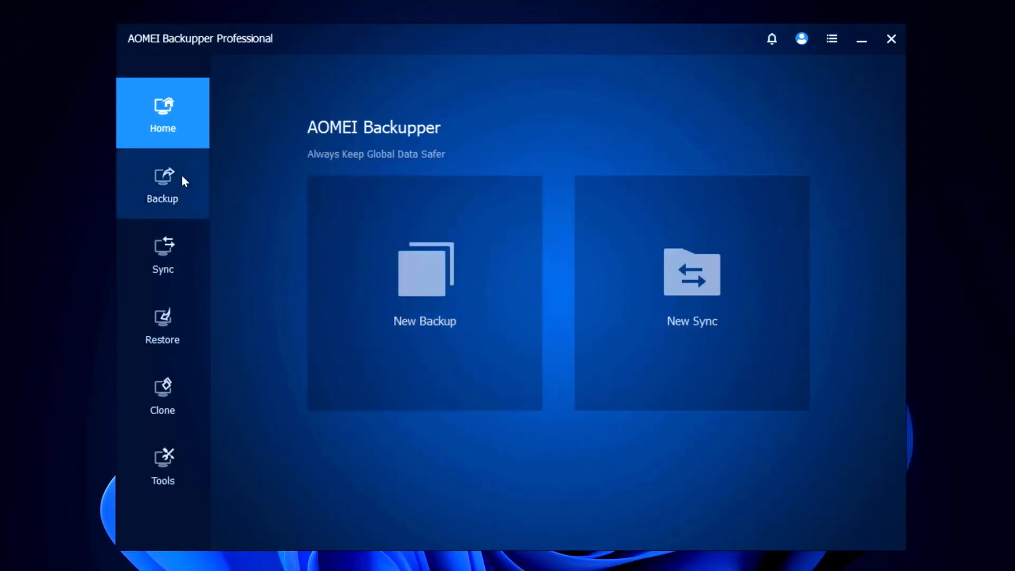
# - Switch to AOMEI Backupper Professional, view the System Backup task setup, and return to the backup types
pyautogui.click(175, 195)
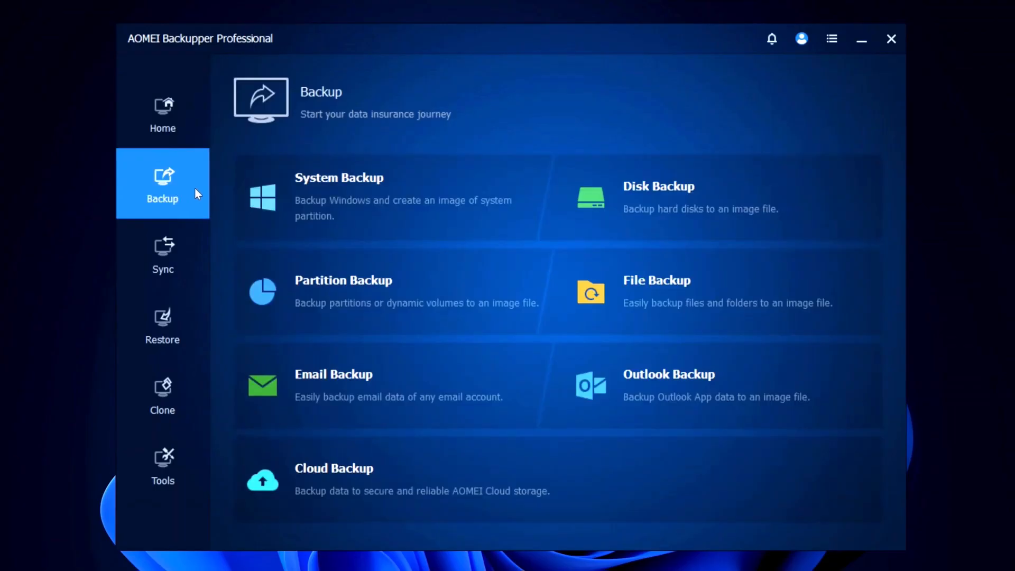
pyautogui.click(276, 168)
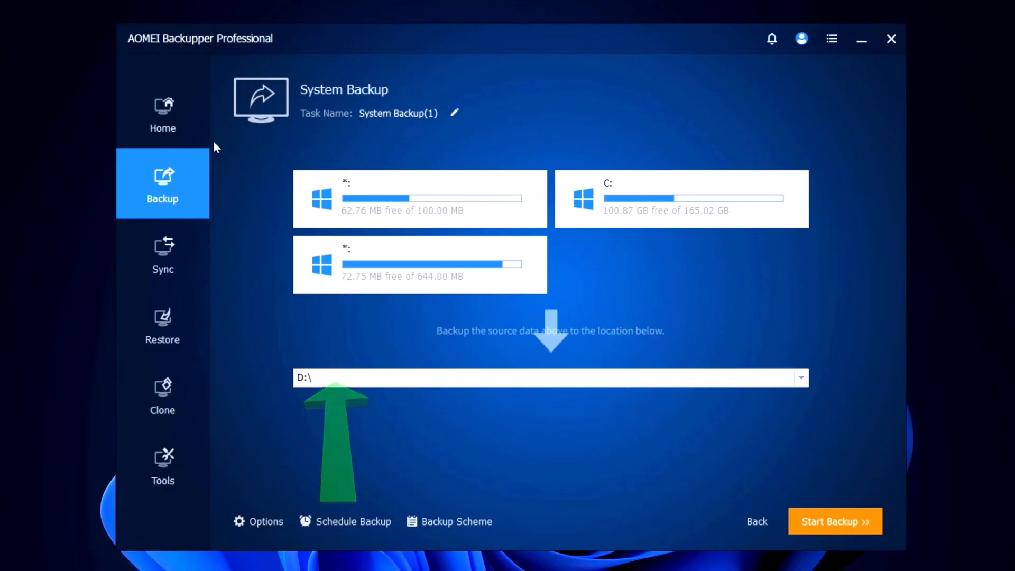
pyautogui.click(180, 171)
# - Open the Disk Backup setup and select Disk0 in the list of source disks
pyautogui.click(594, 199)
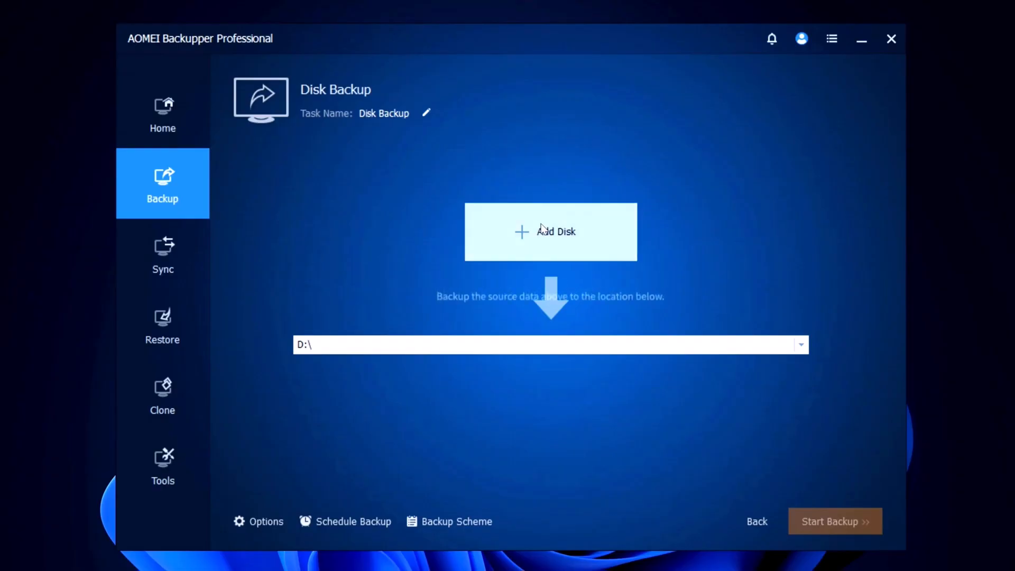
pyautogui.click(511, 218)
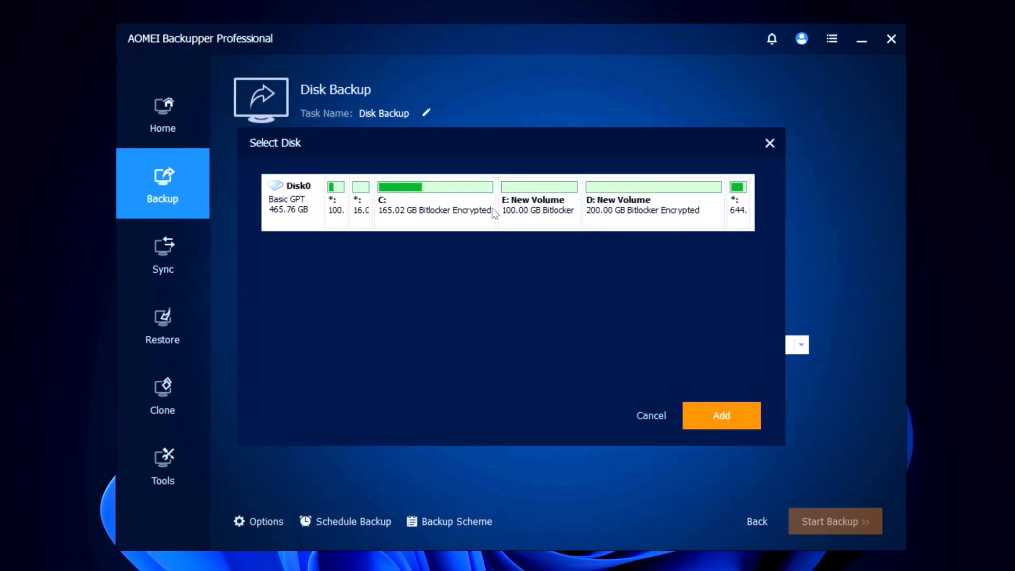
pyautogui.click(449, 208)
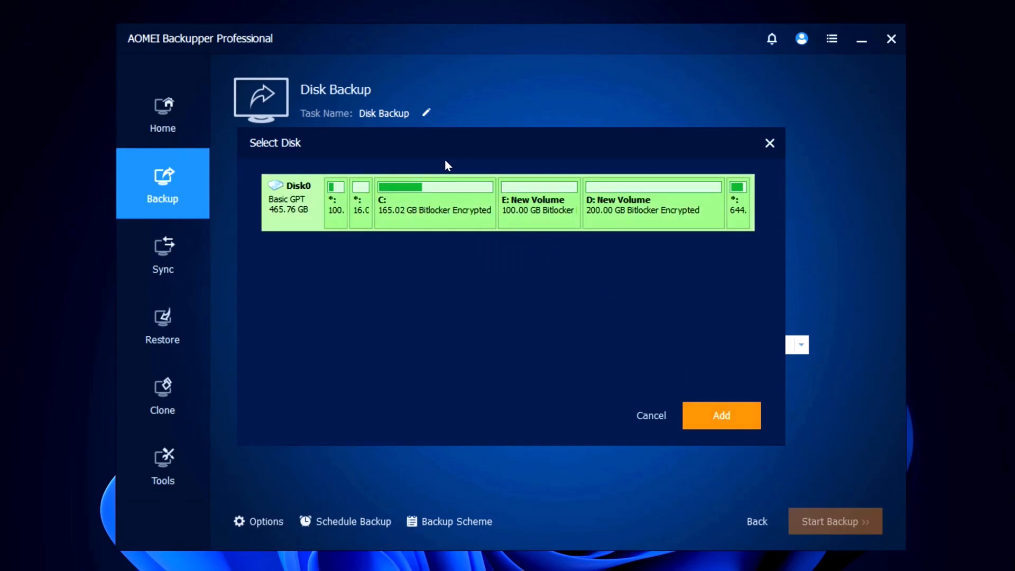
# - Leave the disk selection, view the Partition Backup task setup, and return to the backup types
pyautogui.click(198, 181)
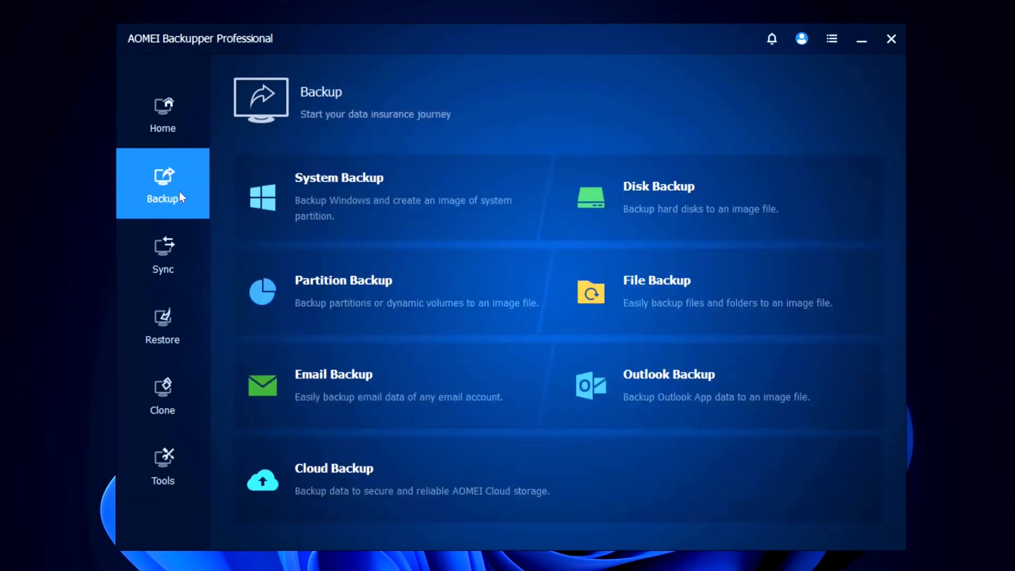
pyautogui.click(335, 275)
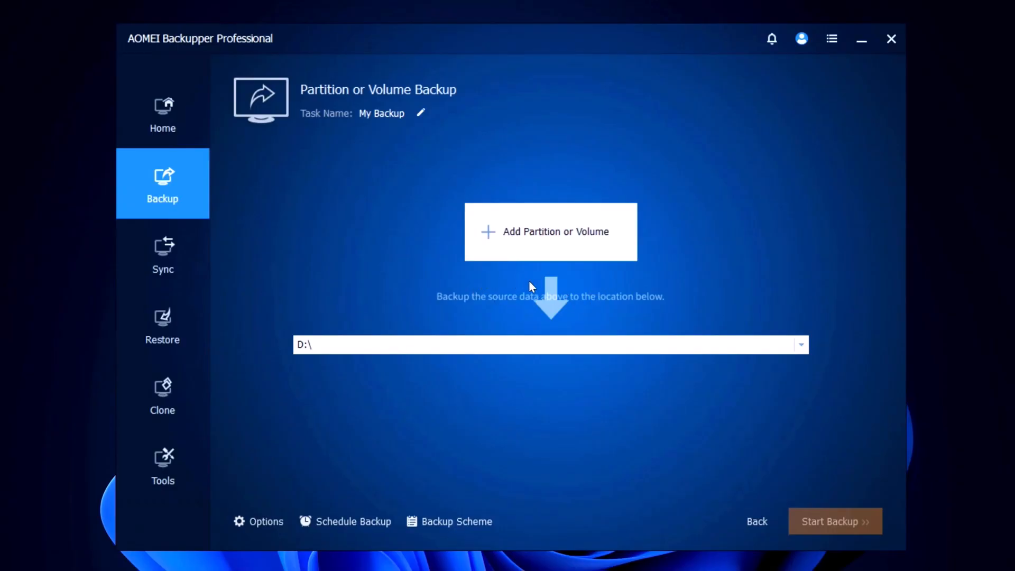
pyautogui.click(179, 197)
# - Start a File Backup task and add the ShareX\Screenshots\2025-04 folder from Documents as its source
pyautogui.click(702, 299)
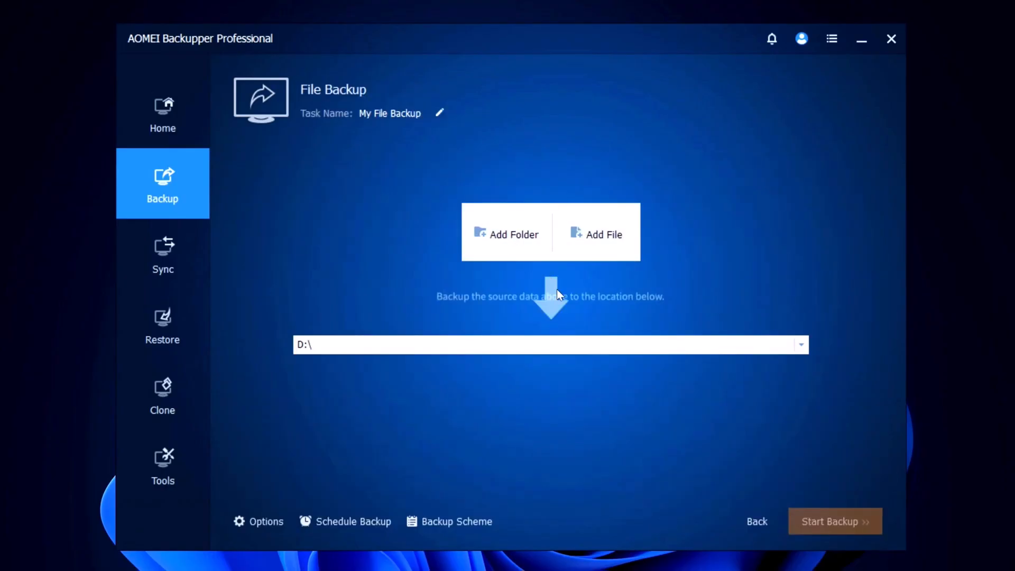
pyautogui.click(508, 234)
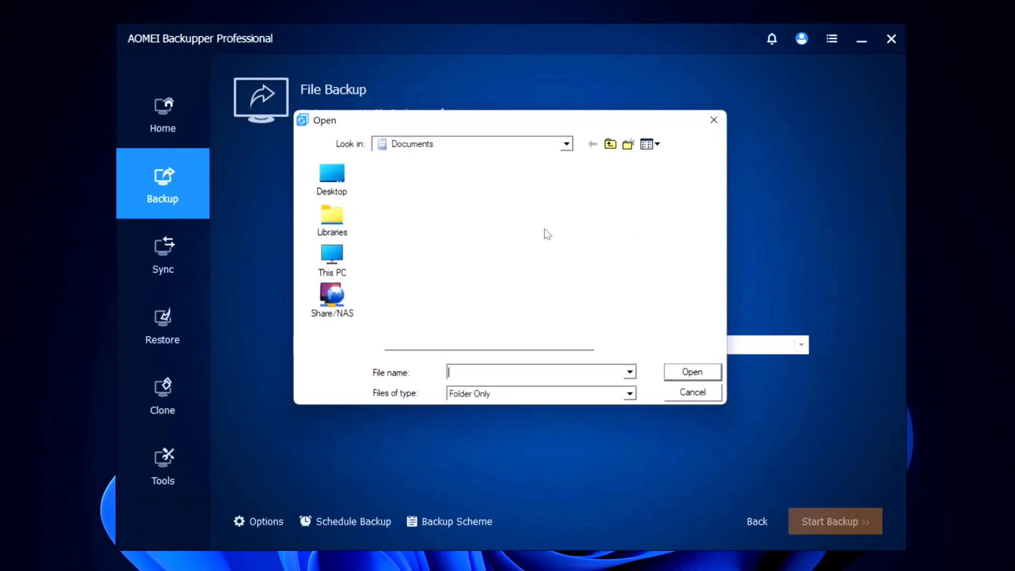
pyautogui.click(332, 259)
pyautogui.click(495, 212)
pyautogui.doubleClick(495, 212)
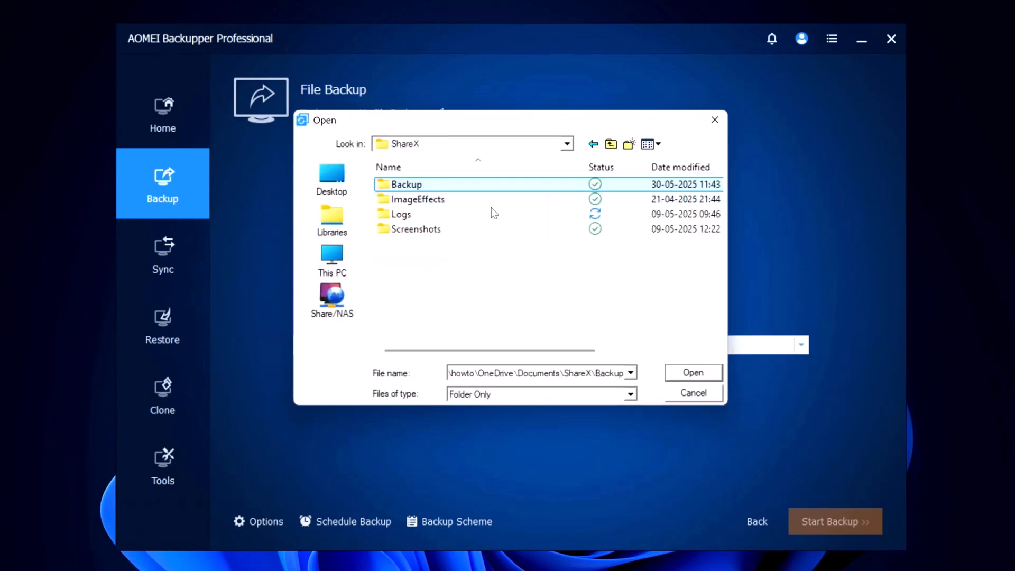
pyautogui.doubleClick(511, 230)
pyautogui.click(499, 184)
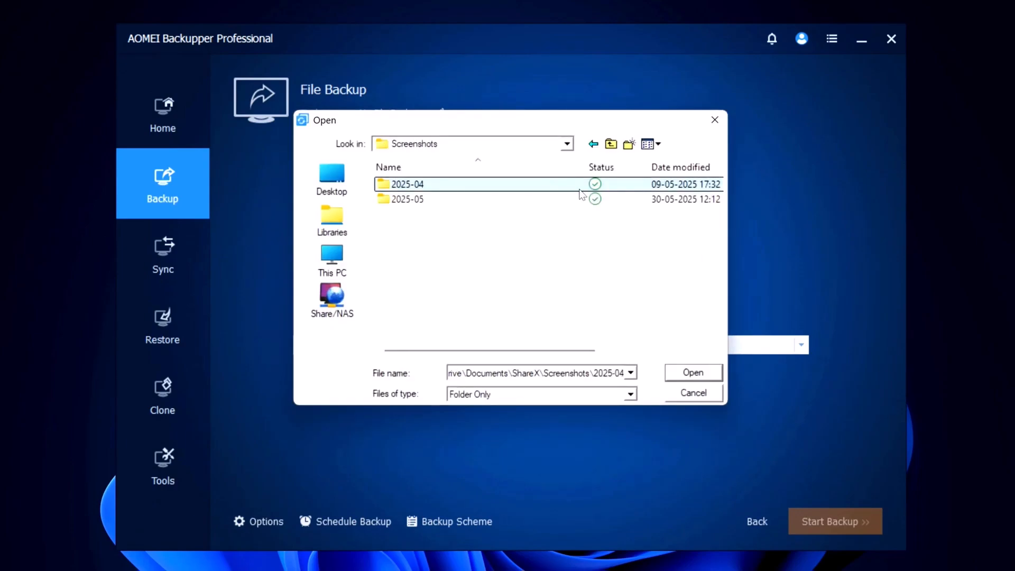
pyautogui.click(687, 373)
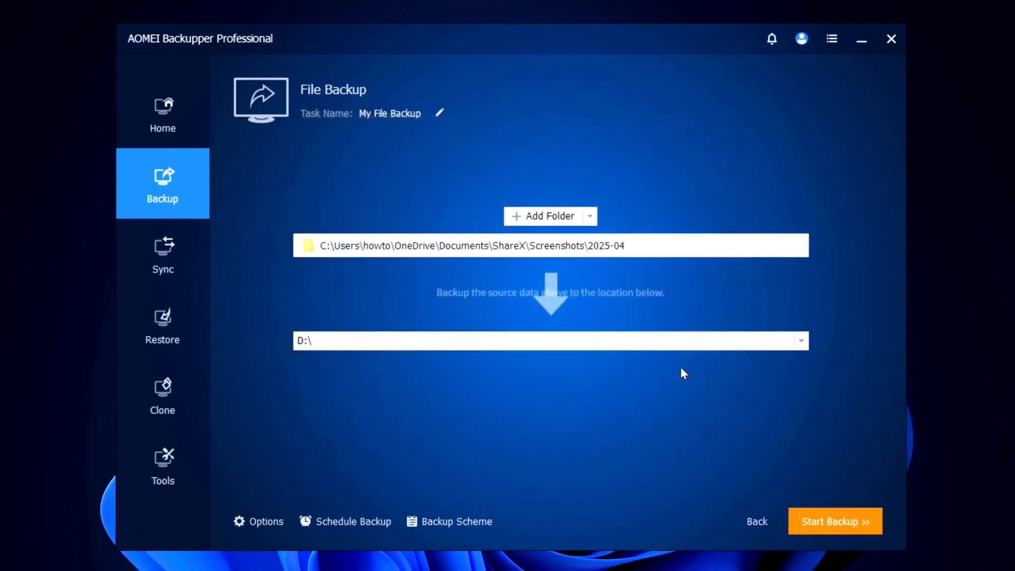
# - Set the file backup's destination to the local E:\ drive
pyautogui.click(772, 341)
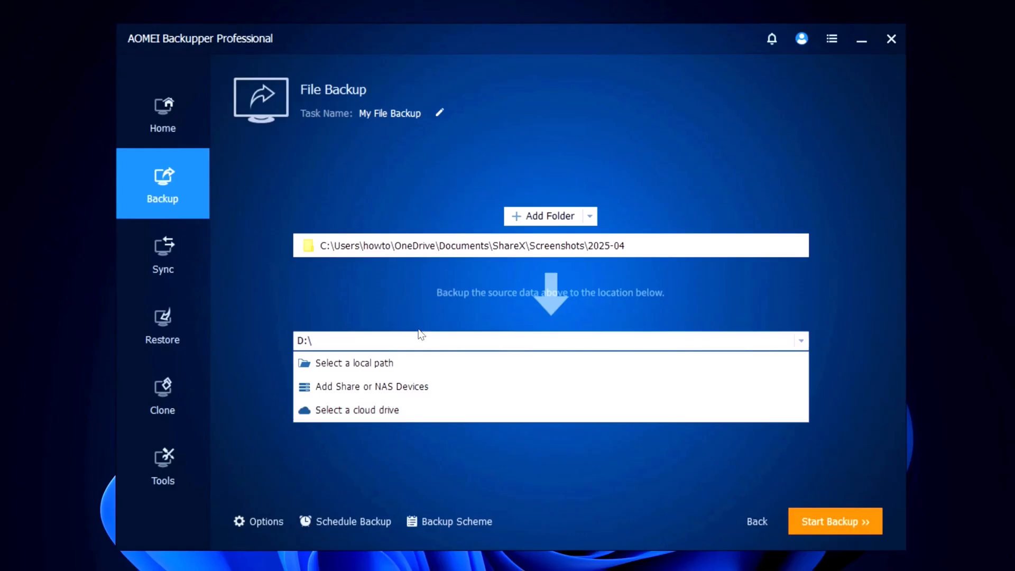
pyautogui.click(404, 362)
pyautogui.click(347, 258)
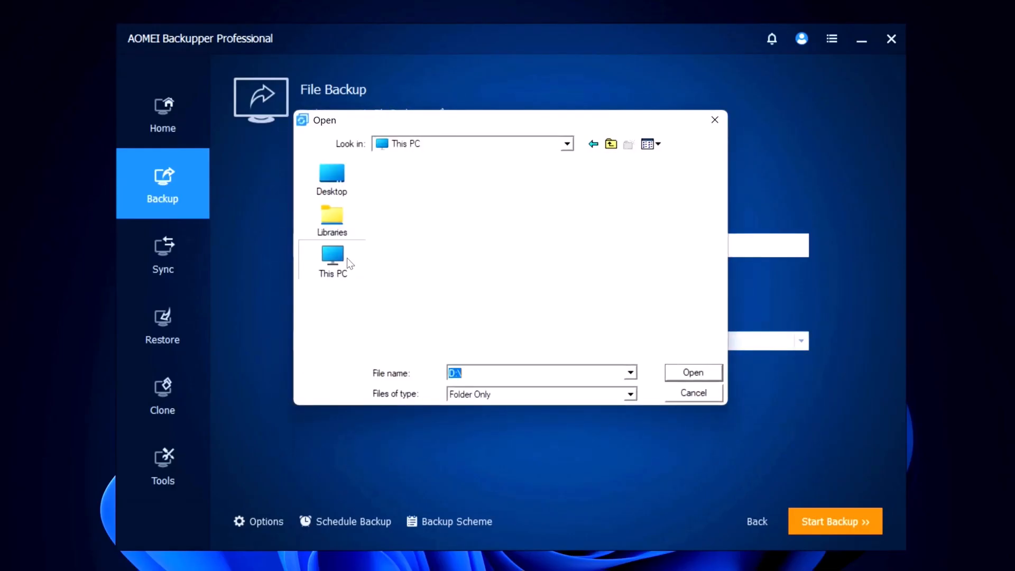
pyautogui.doubleClick(444, 291)
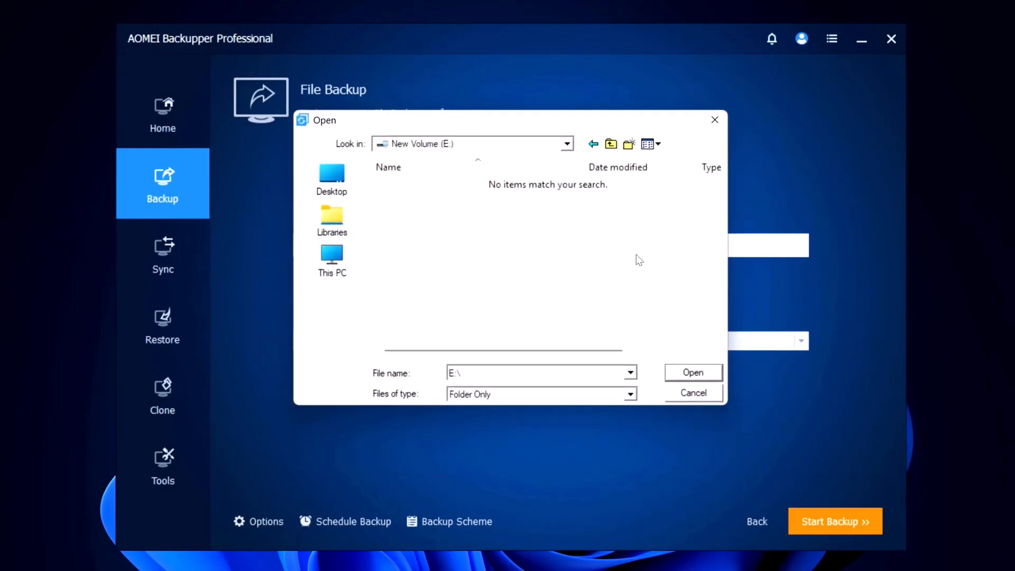
pyautogui.click(701, 373)
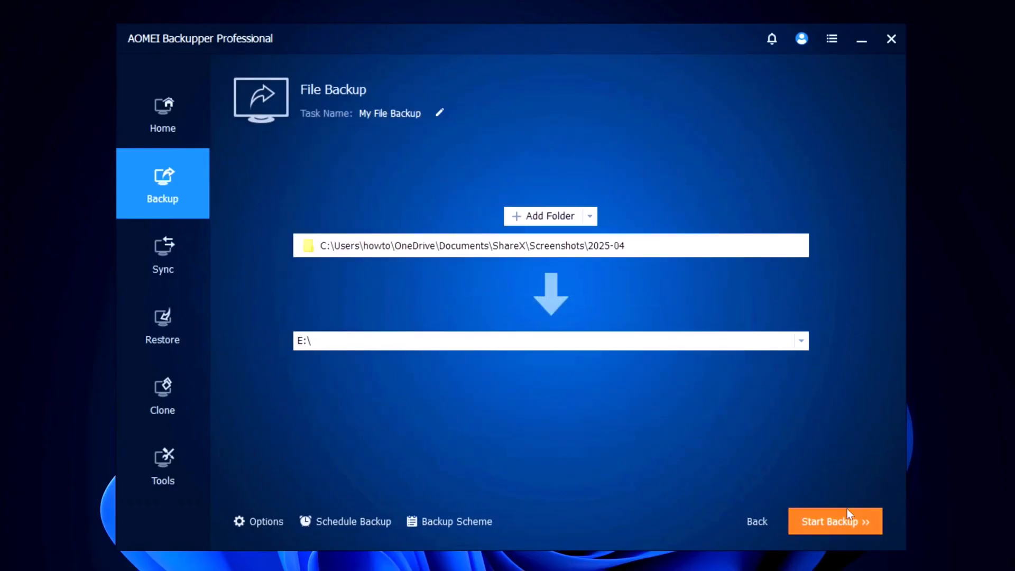
# - Start the file backup, cancel it while it is running, and finish the task
pyautogui.click(851, 517)
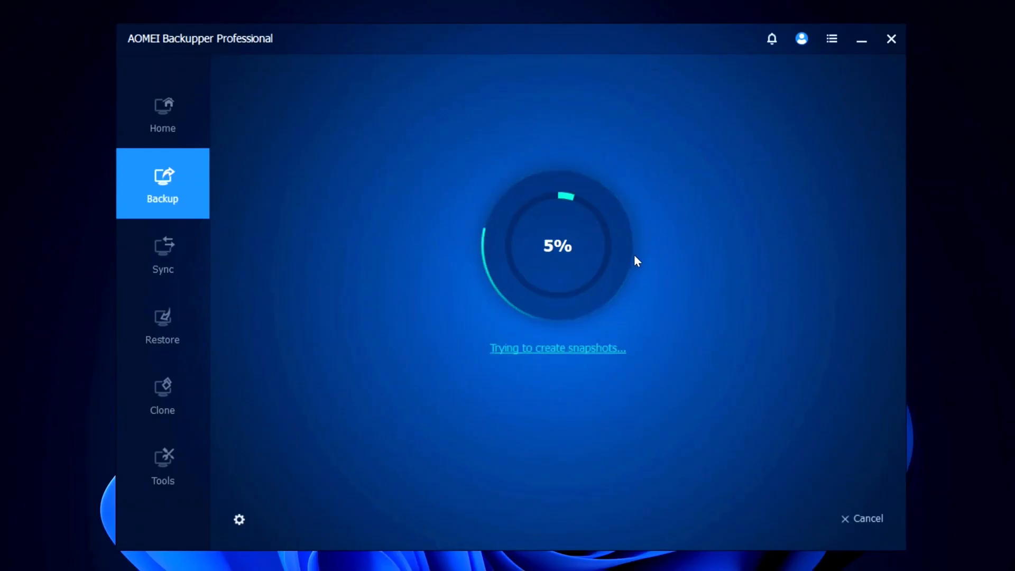
pyautogui.click(865, 521)
pyautogui.click(666, 347)
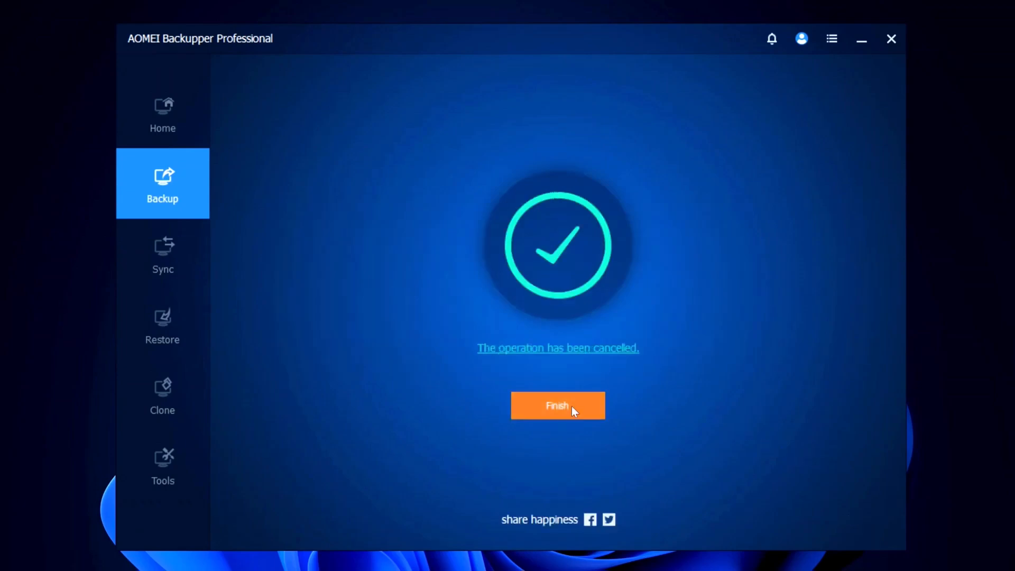
pyautogui.click(574, 407)
# - Request an immediate backup of the My File Backup task and dismiss the incremental backup comments dialog
pyautogui.moveTo(499, 229)
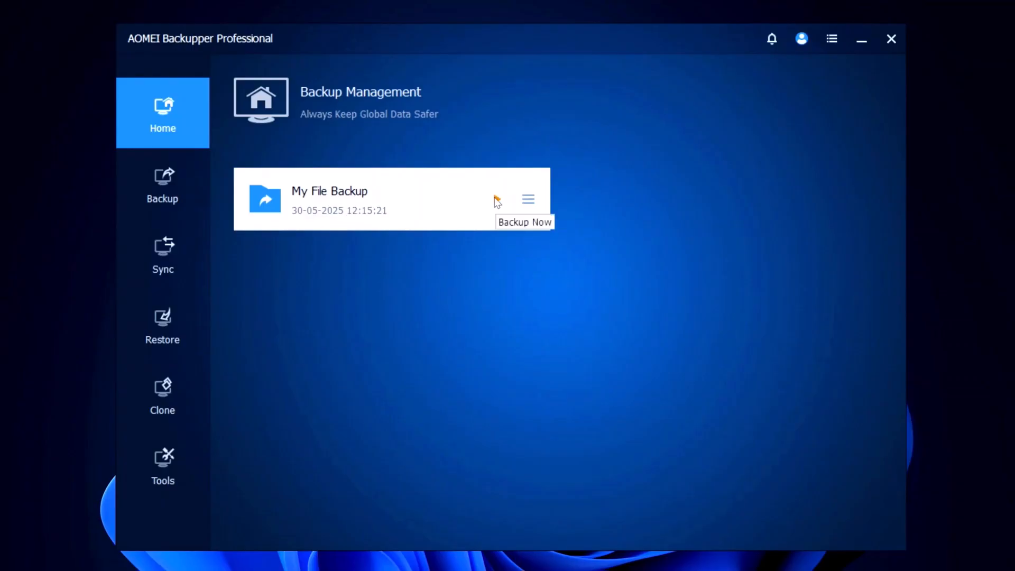
pyautogui.click(495, 199)
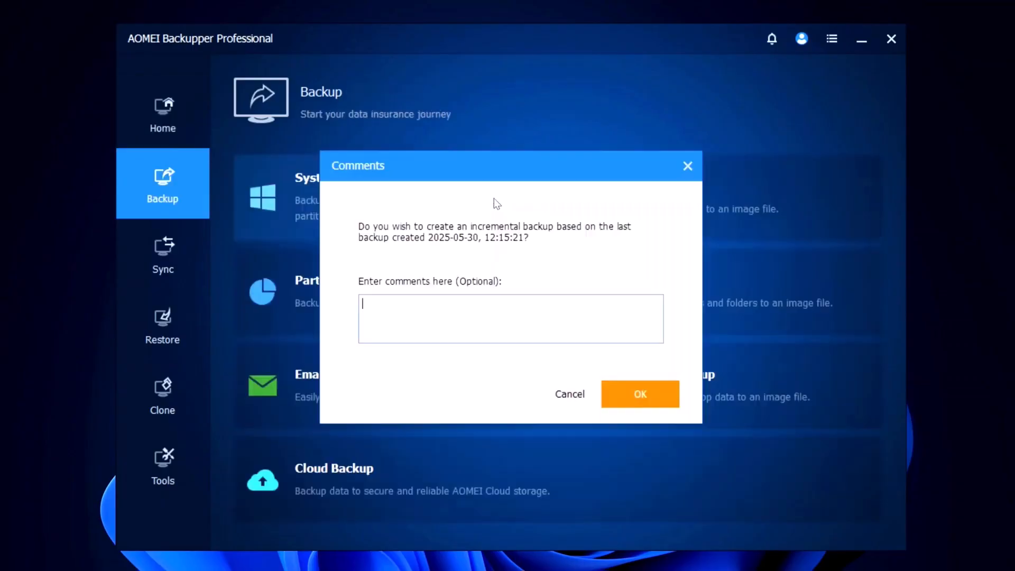
pyautogui.click(677, 164)
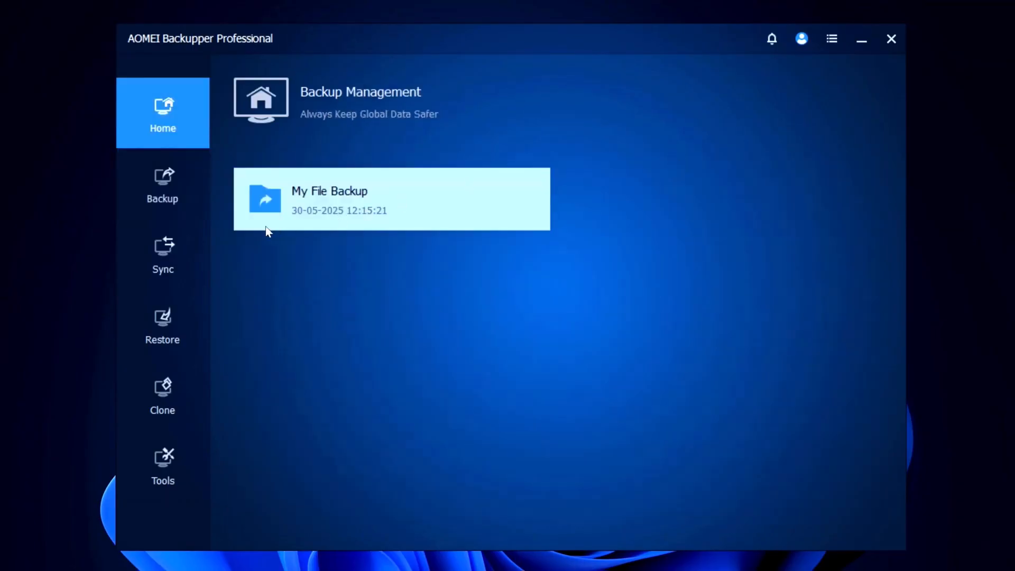
# - Start a Partition Backup task and add the C: partition as its source, declining the switch to System Backup
pyautogui.click(167, 173)
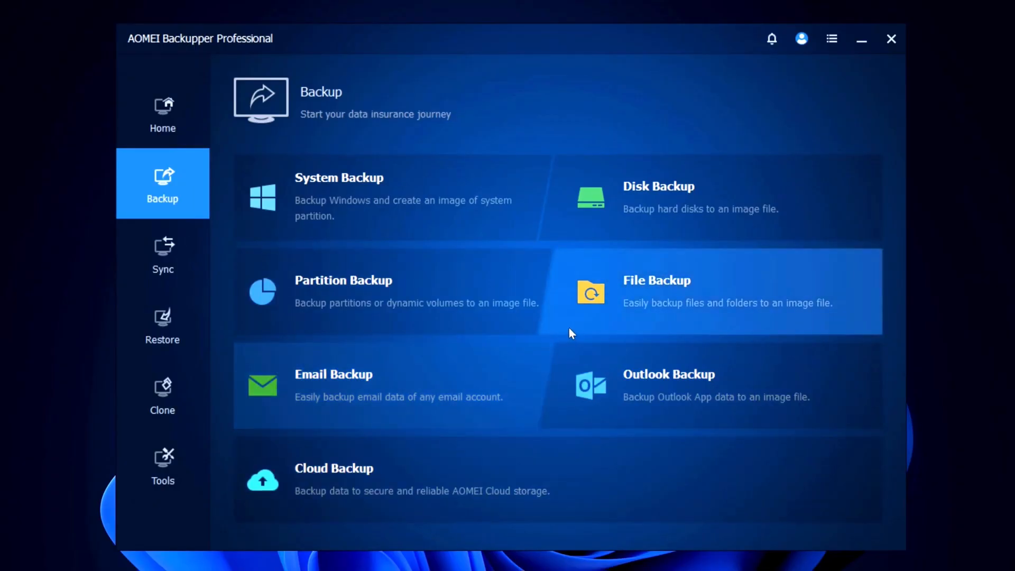
pyautogui.click(376, 292)
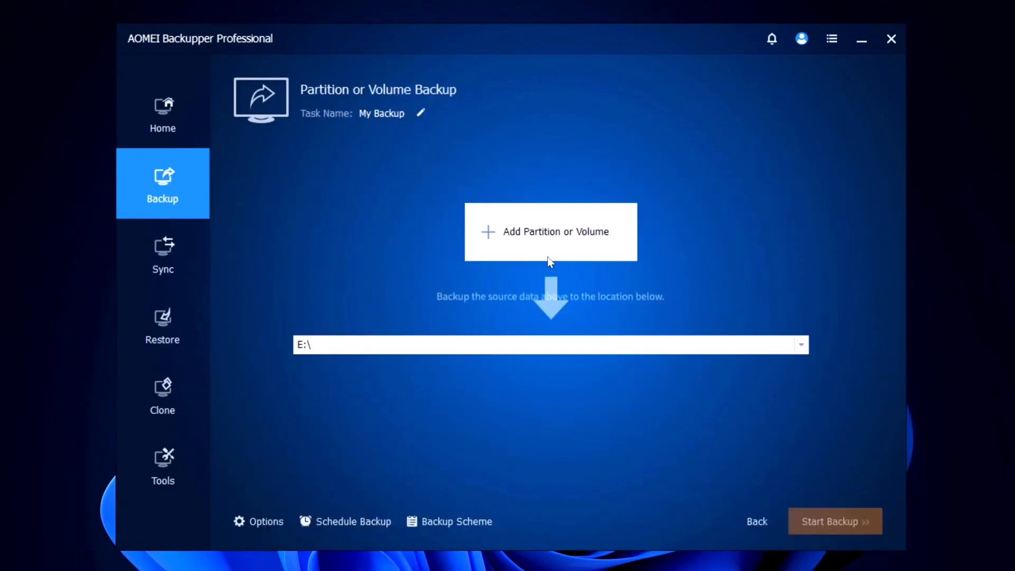
pyautogui.click(536, 231)
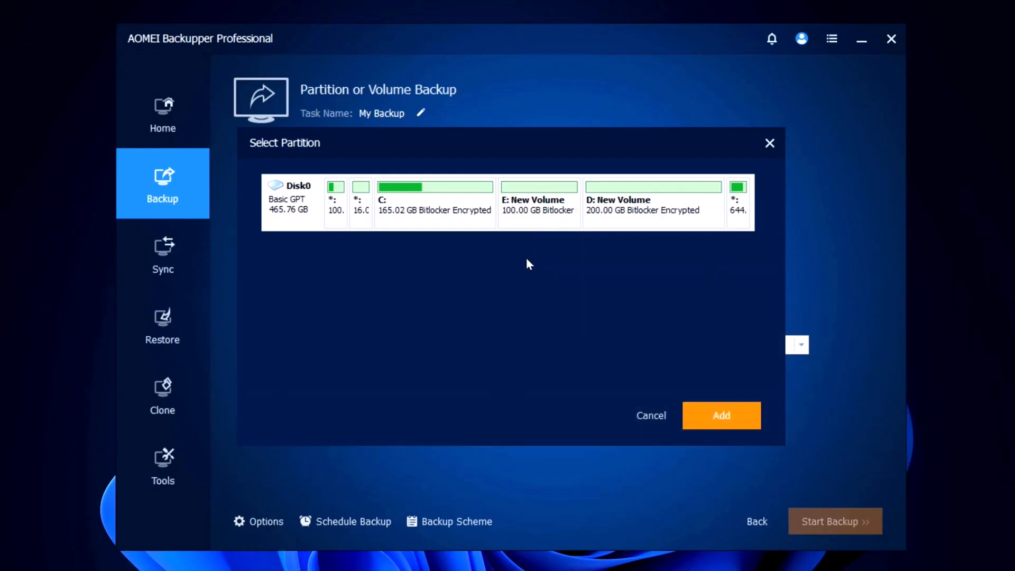
pyautogui.click(433, 211)
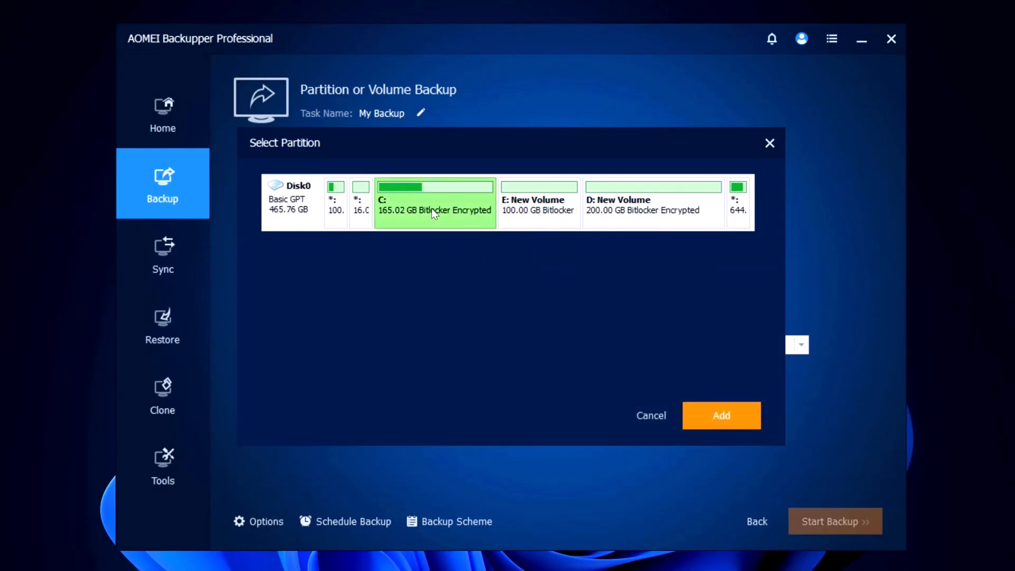
pyautogui.click(728, 407)
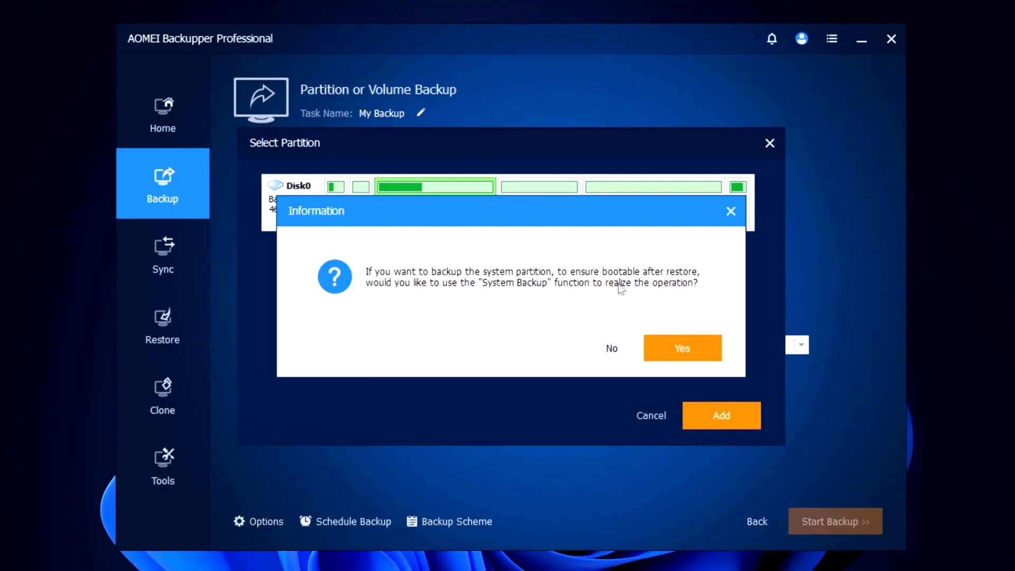
pyautogui.click(609, 348)
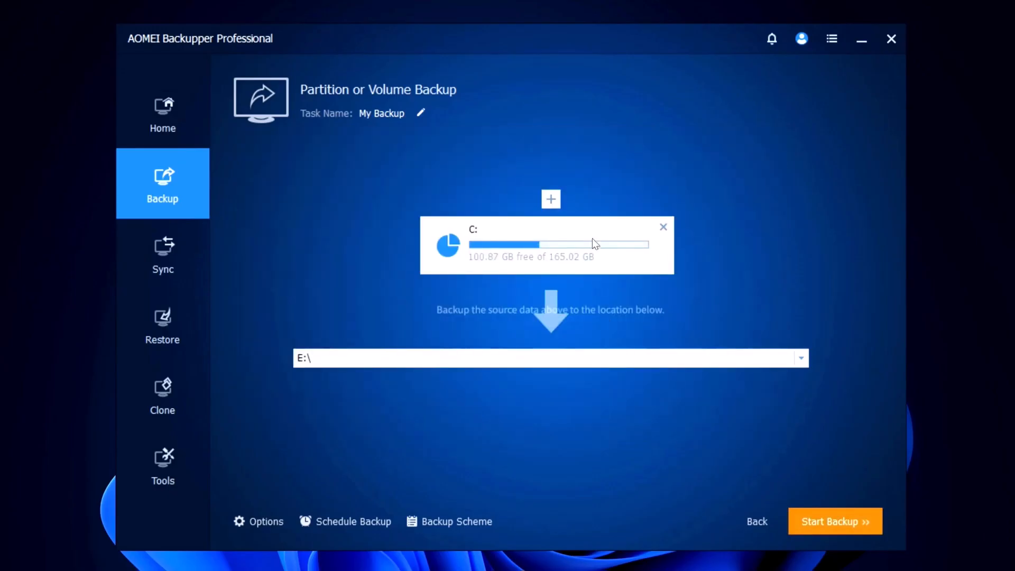
# - Set the partition backup's destination to the local D:\ drive, then run the backup through to its finish
pyautogui.click(590, 358)
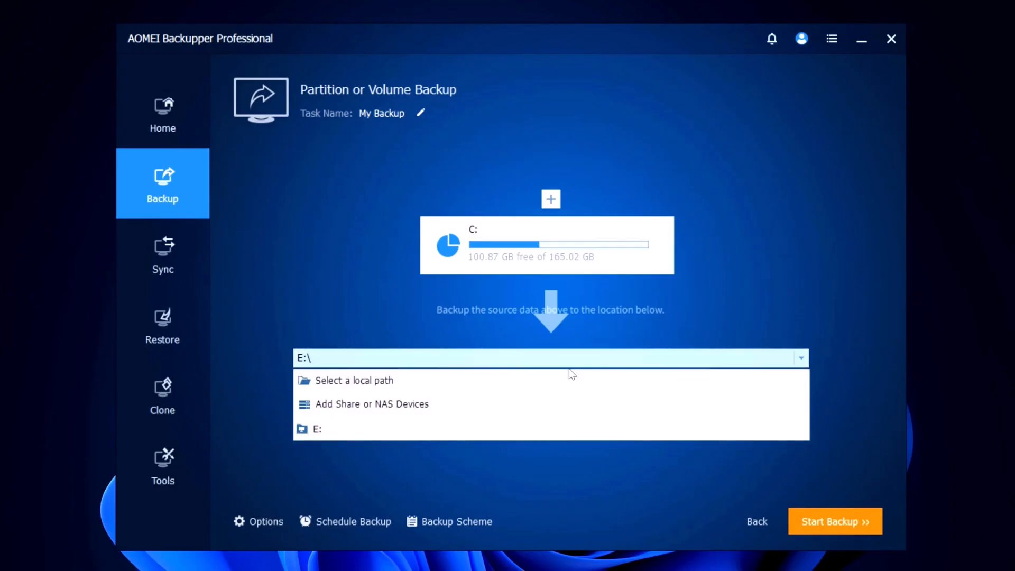
pyautogui.click(477, 428)
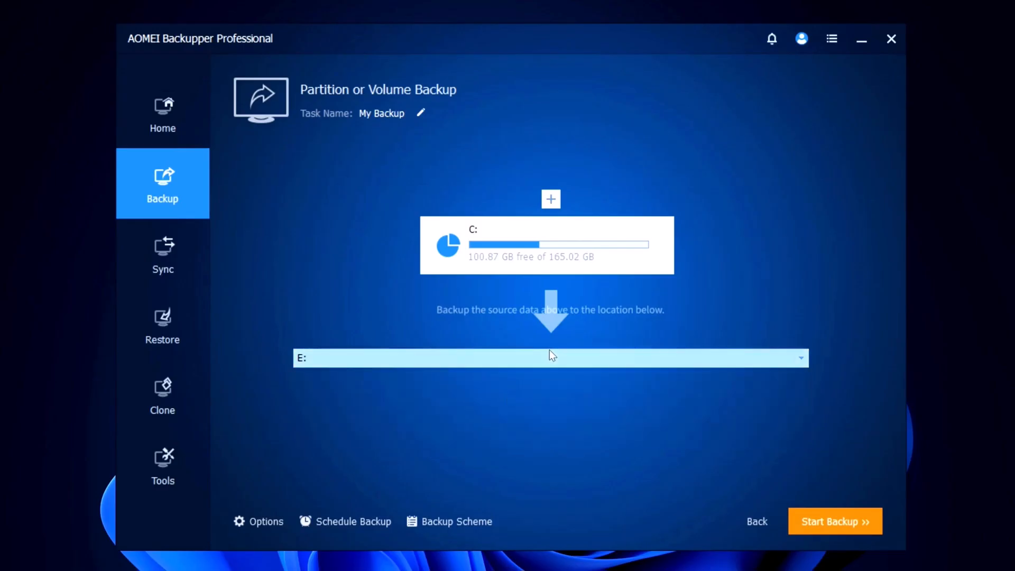
pyautogui.click(590, 358)
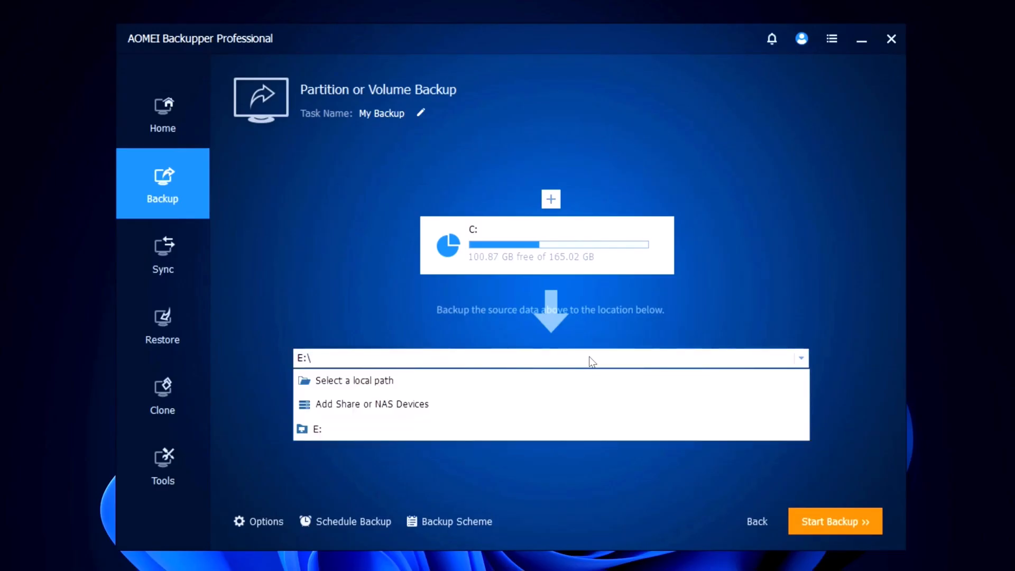
pyautogui.click(426, 382)
pyautogui.click(353, 265)
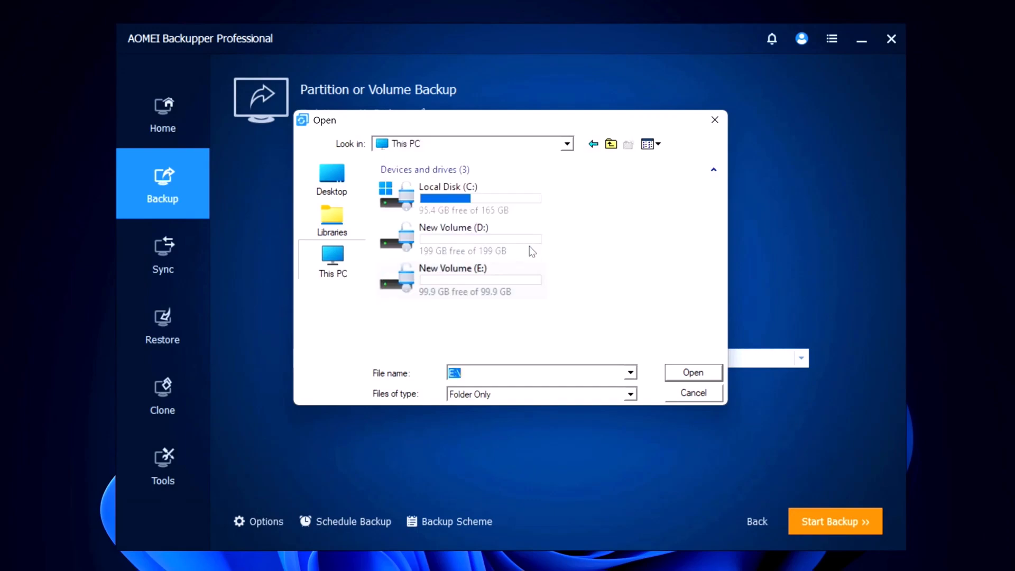
pyautogui.click(522, 280)
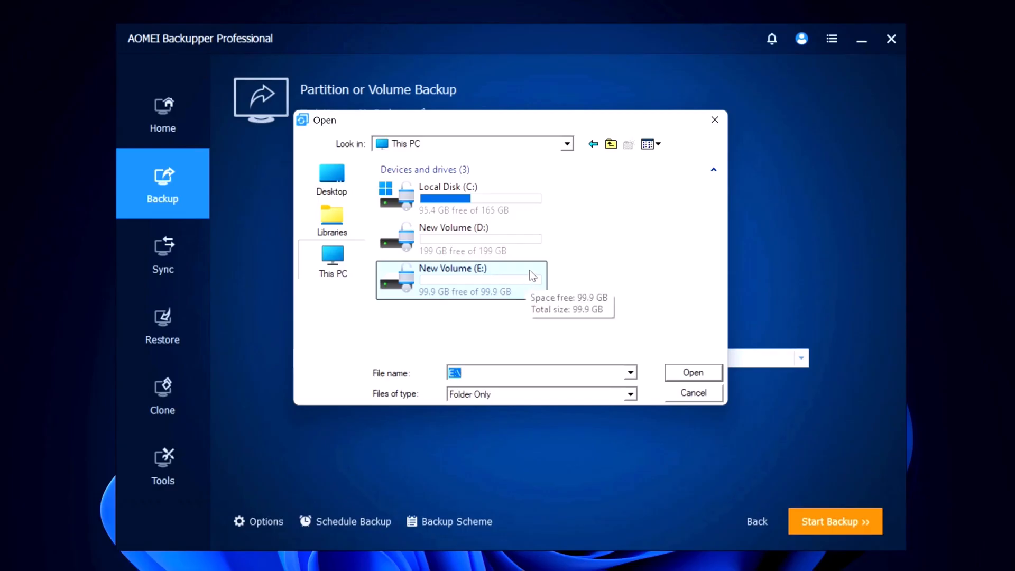
pyautogui.click(515, 241)
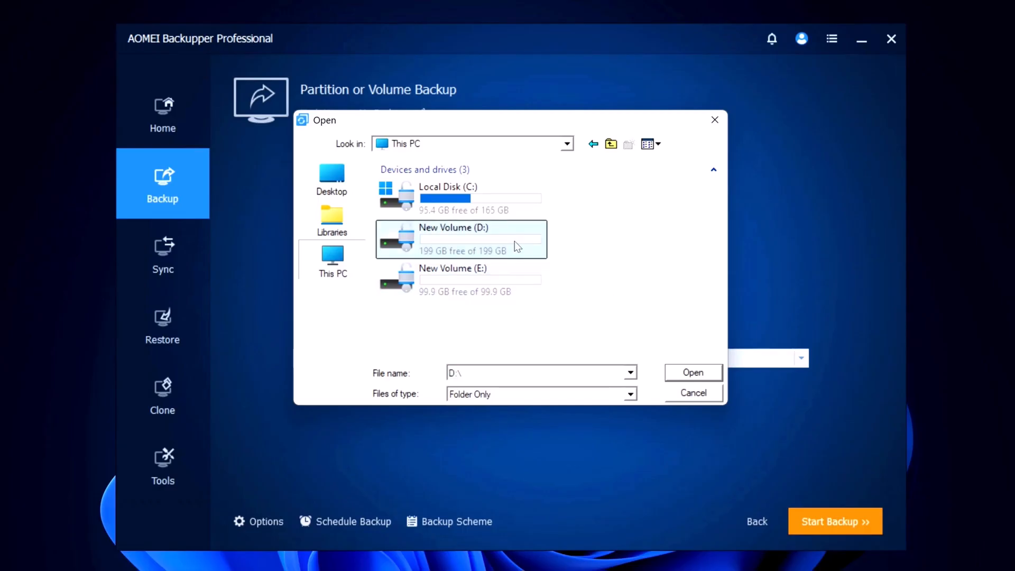
pyautogui.click(687, 369)
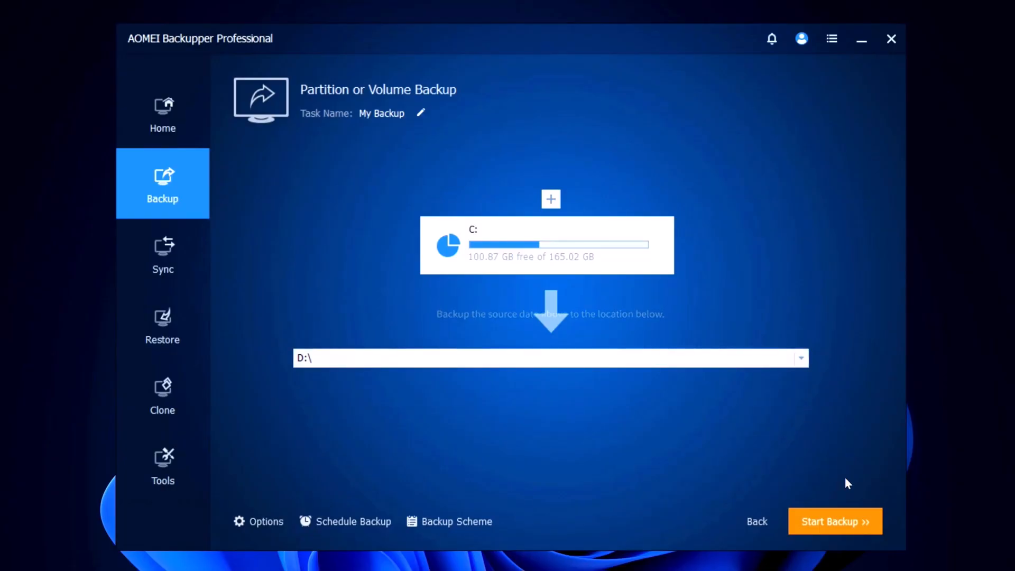
pyautogui.click(835, 520)
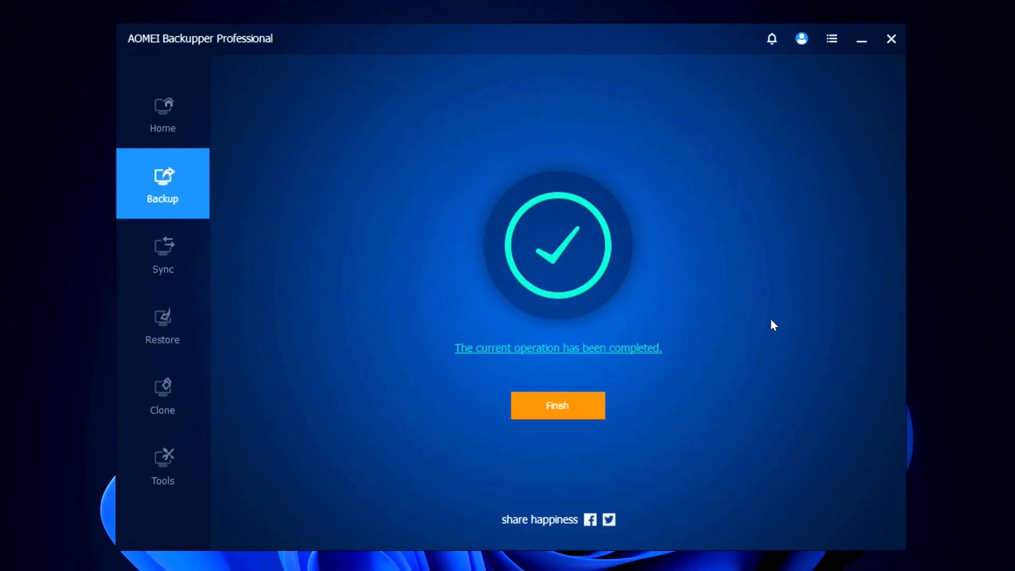
pyautogui.click(538, 414)
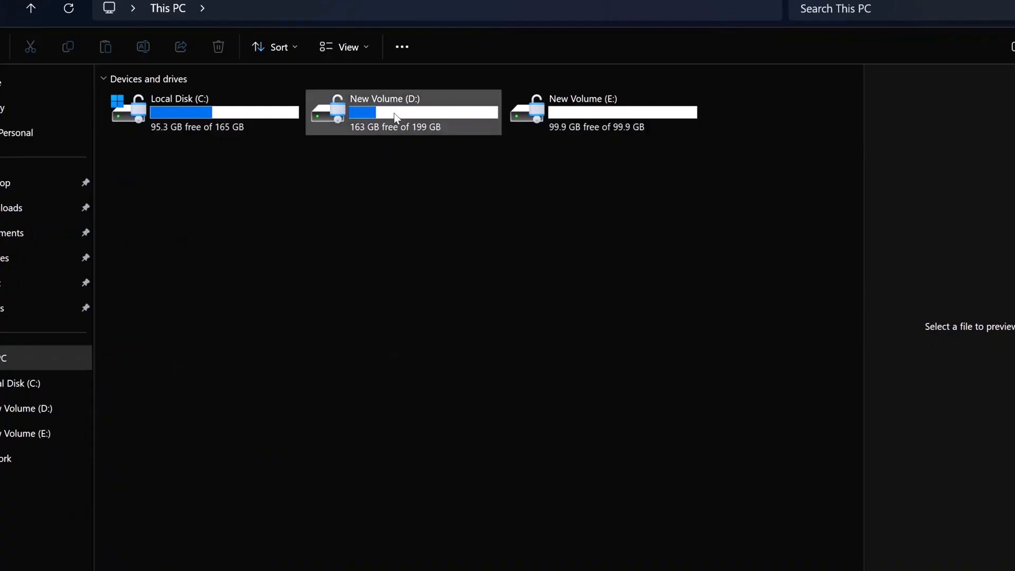
# - Switch to File Explorer, open the My Backup folder on New Volume (D:), and view the folder's properties
pyautogui.doubleClick(396, 118)
pyautogui.doubleClick(347, 103)
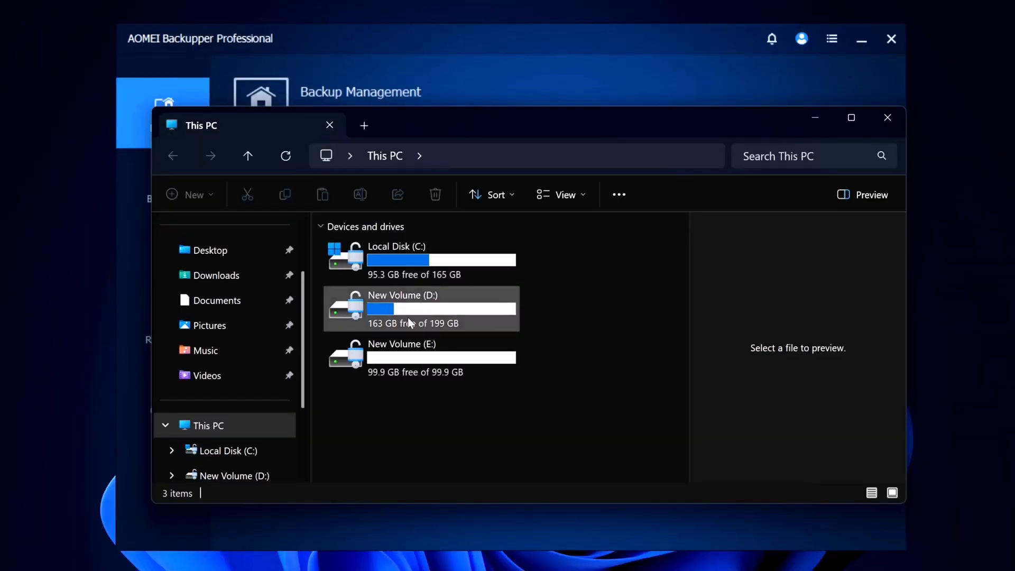
pyautogui.moveTo(425, 320)
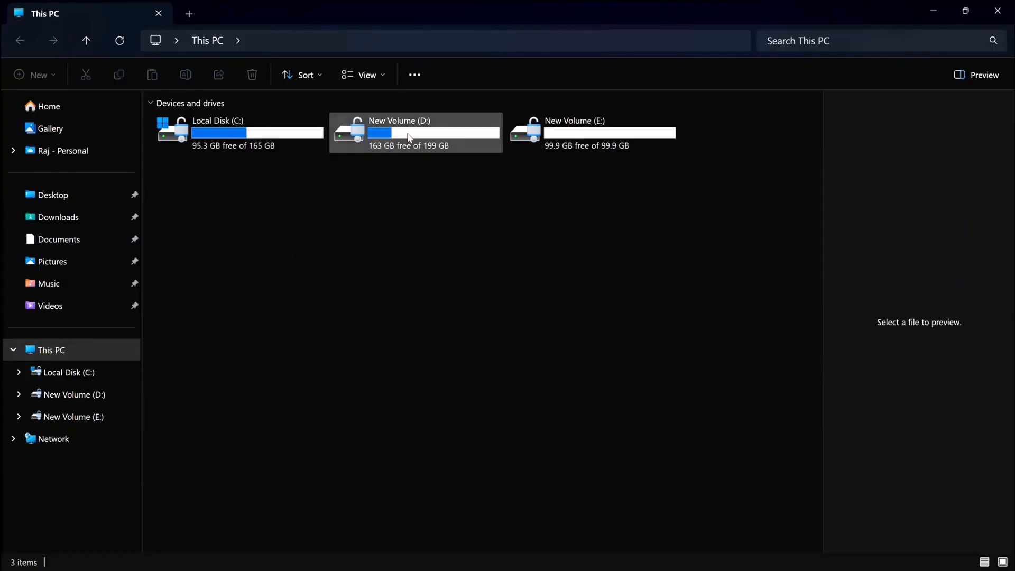
pyautogui.doubleClick(409, 136)
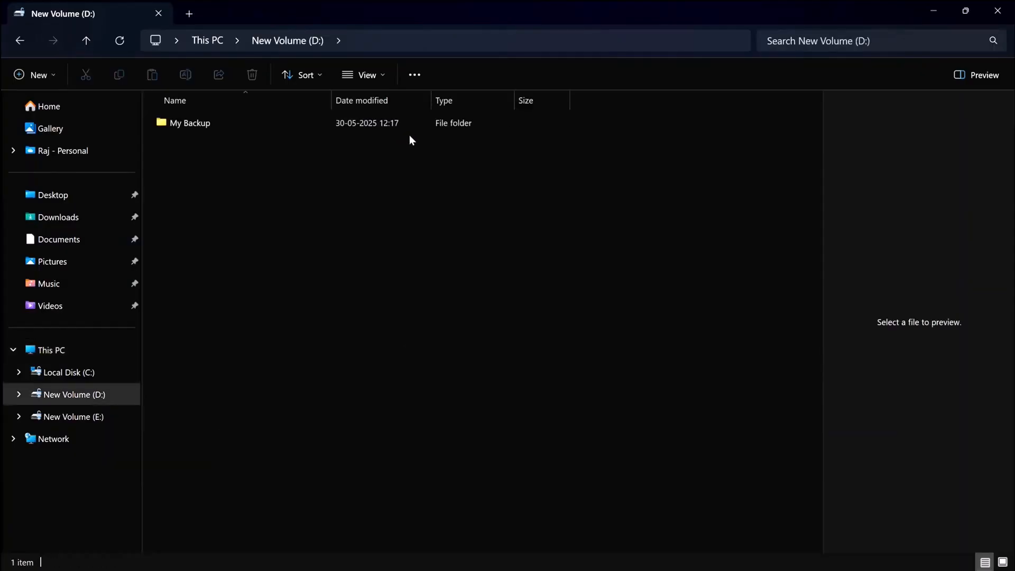
pyautogui.doubleClick(367, 125)
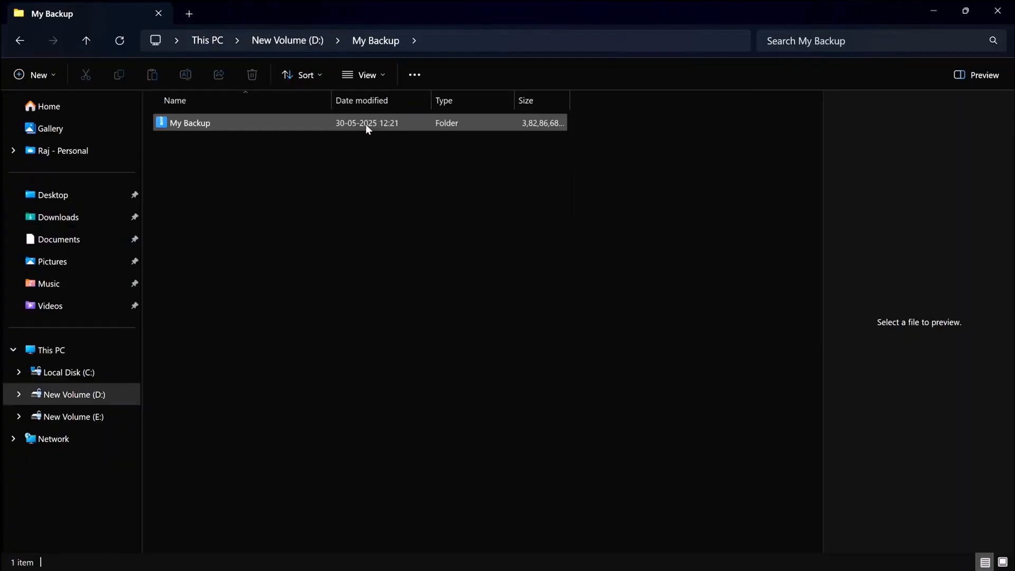
pyautogui.rightClick(480, 123)
pyautogui.click(558, 239)
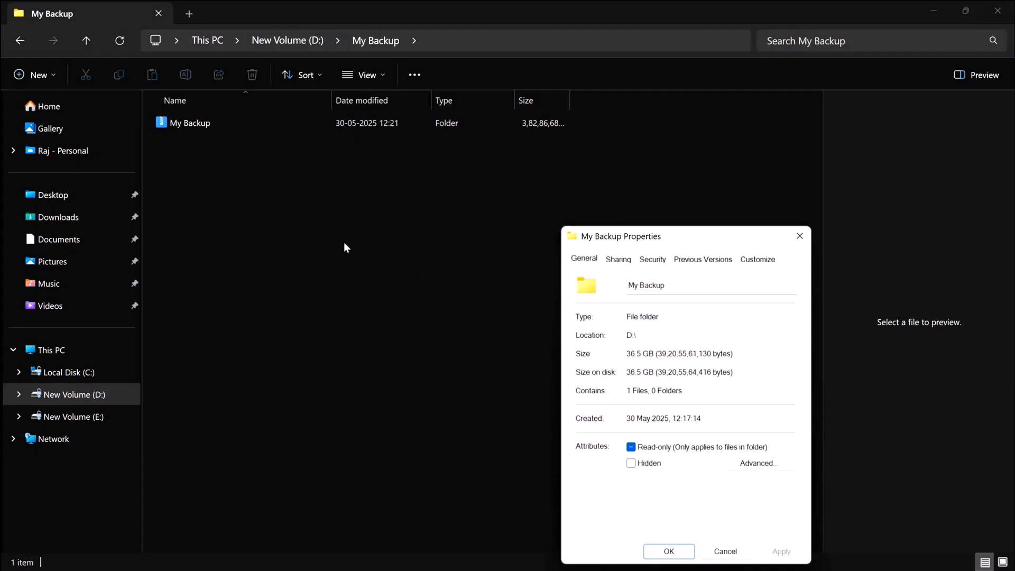
# - Open the My Backup image file and browse the contents of its C: partition
pyautogui.click(313, 120)
pyautogui.doubleClick(327, 122)
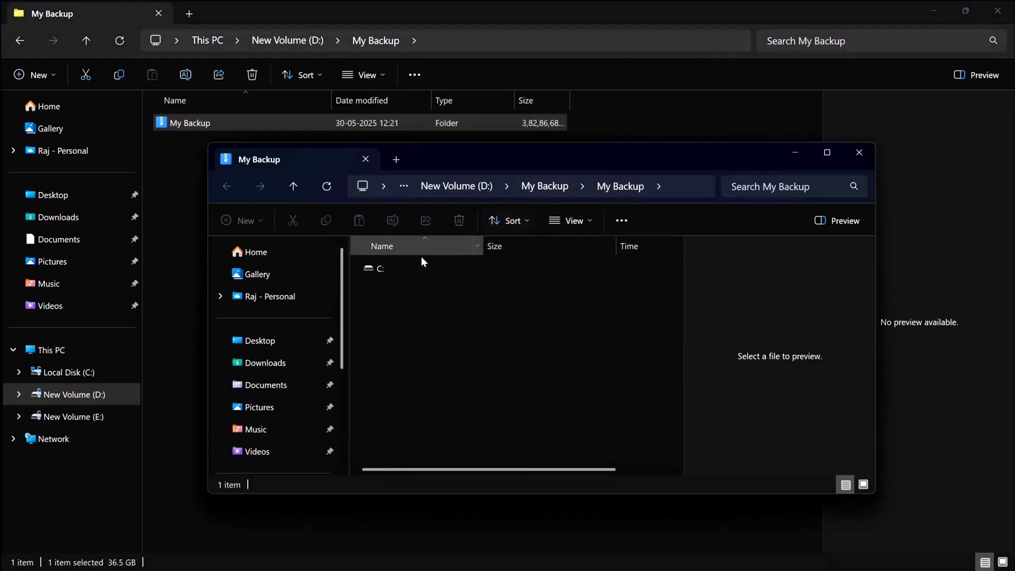
pyautogui.doubleClick(389, 269)
pyautogui.scroll(-4, 508, 332)
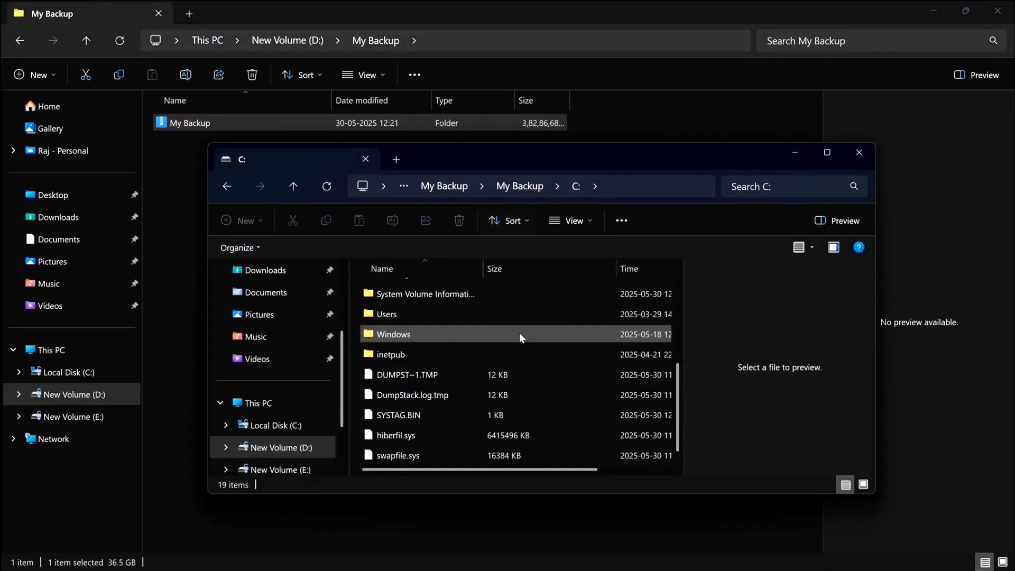
pyautogui.scroll(4, 528, 346)
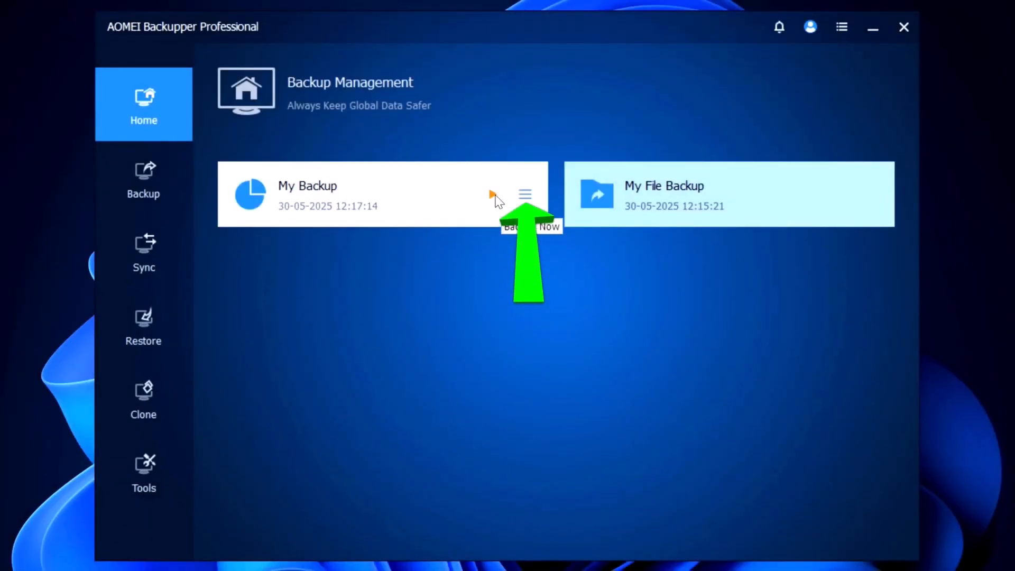
# - In AOMEI Backupper, display the My Backup task's management options, including the Advanced image operations
pyautogui.click(525, 195)
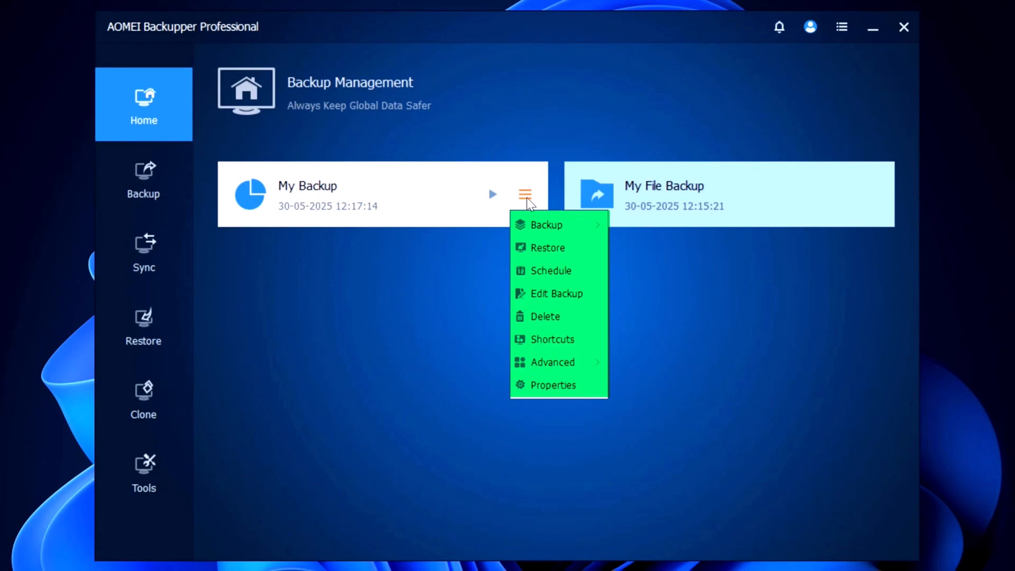
pyautogui.moveTo(584, 365)
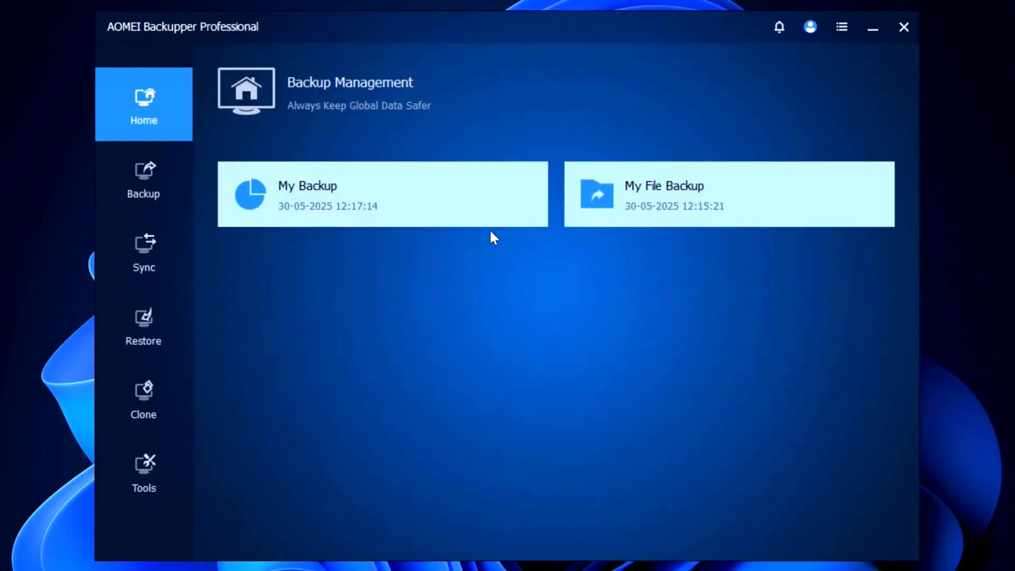
# - Start an immediate incremental backup of the My Backup task with the comment "Back up"
pyautogui.moveTo(494, 195)
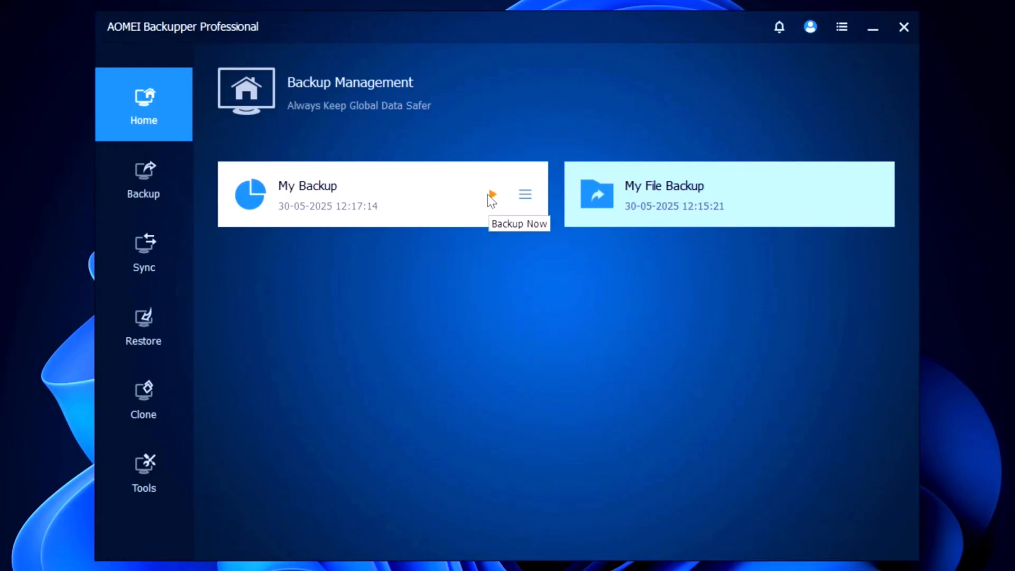
pyautogui.click(492, 195)
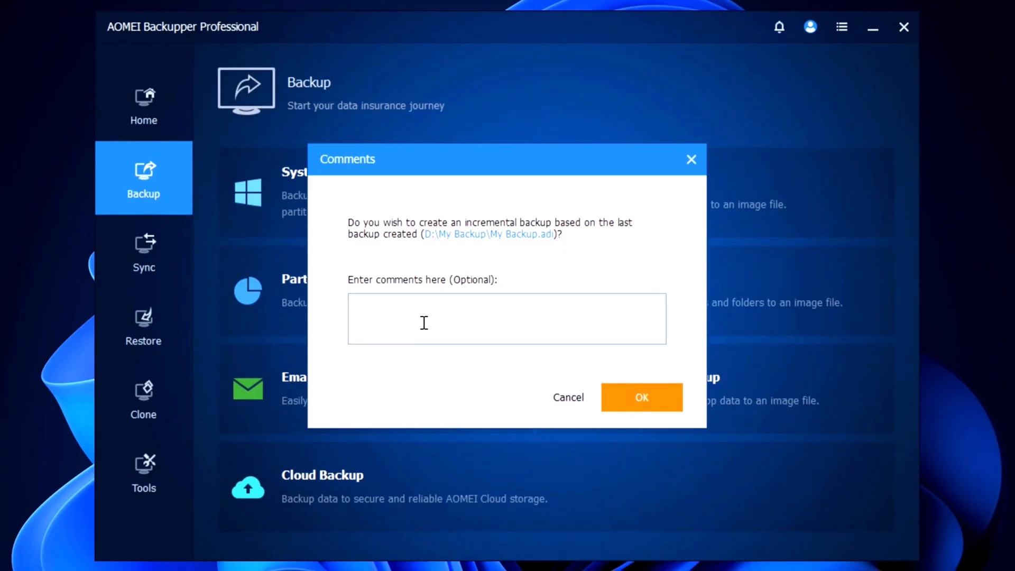
pyautogui.write('Back up')
pyautogui.click(650, 404)
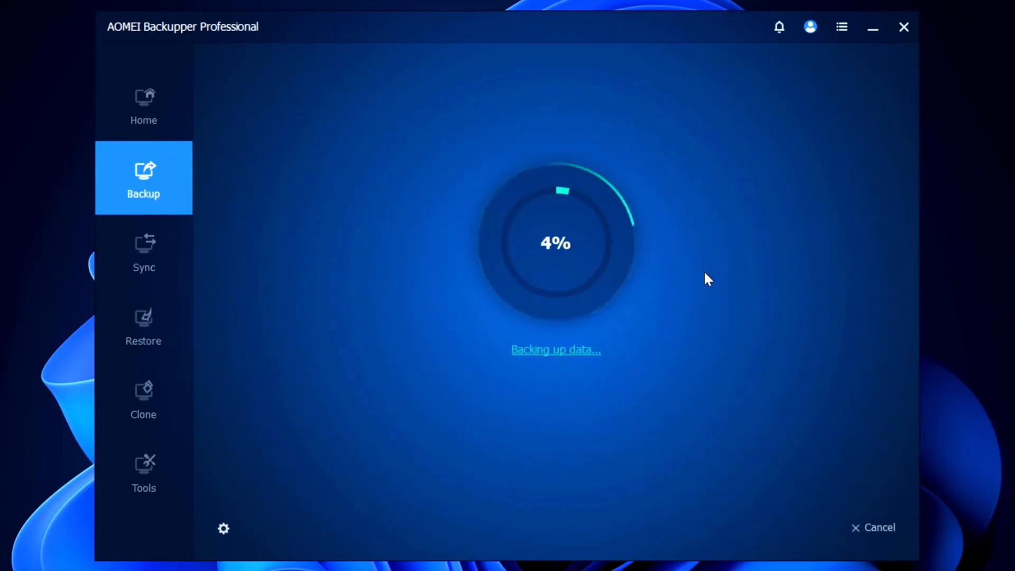
# - Cancel the running incremental backup and finish the task to return to Backup Management
pyautogui.click(857, 526)
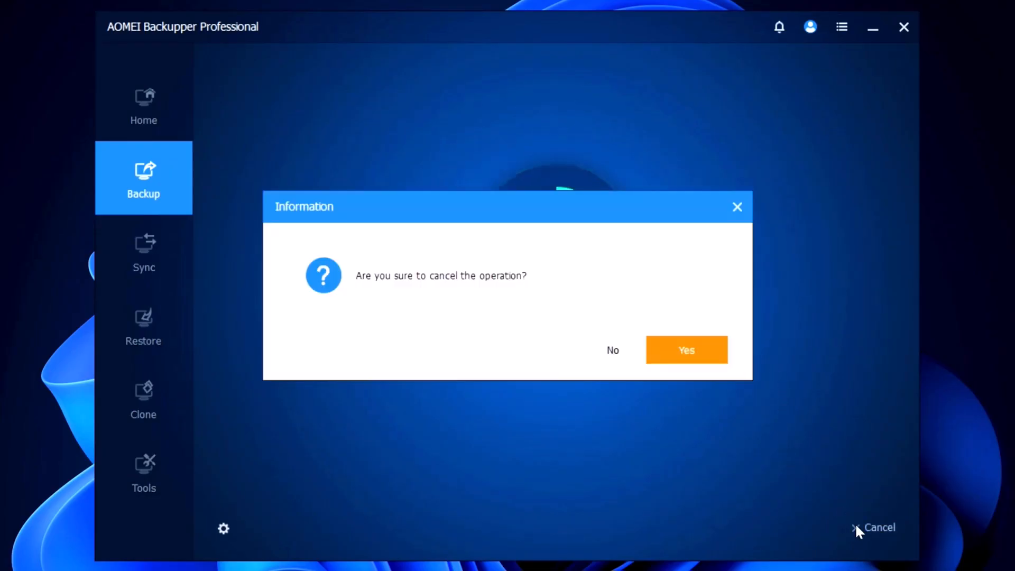
pyautogui.click(686, 349)
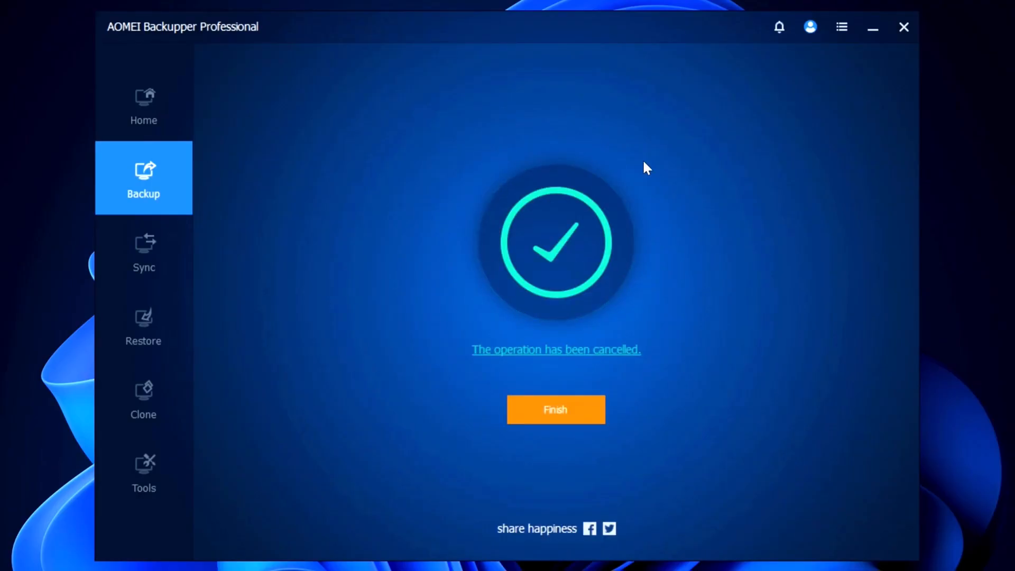
pyautogui.click(565, 409)
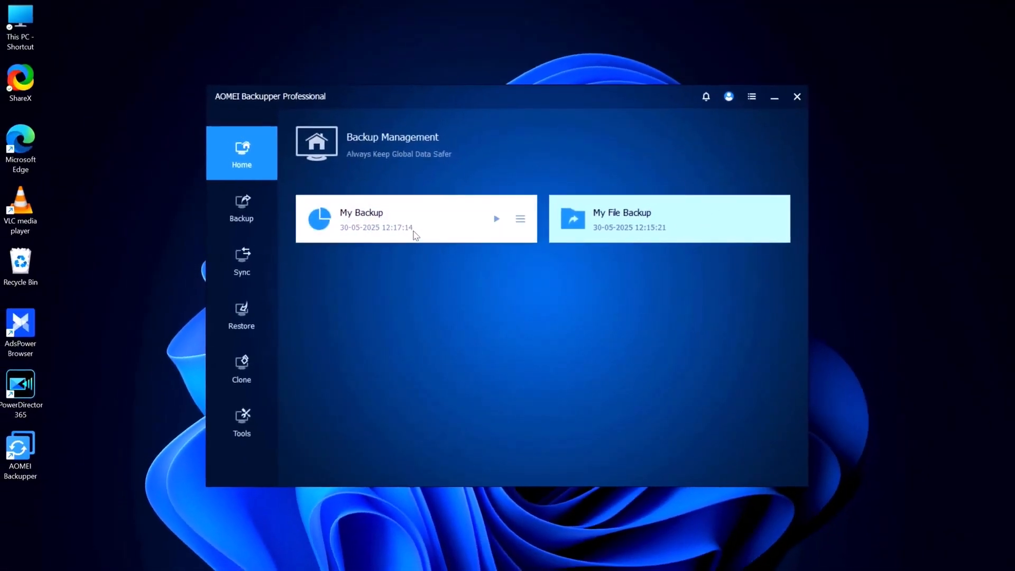